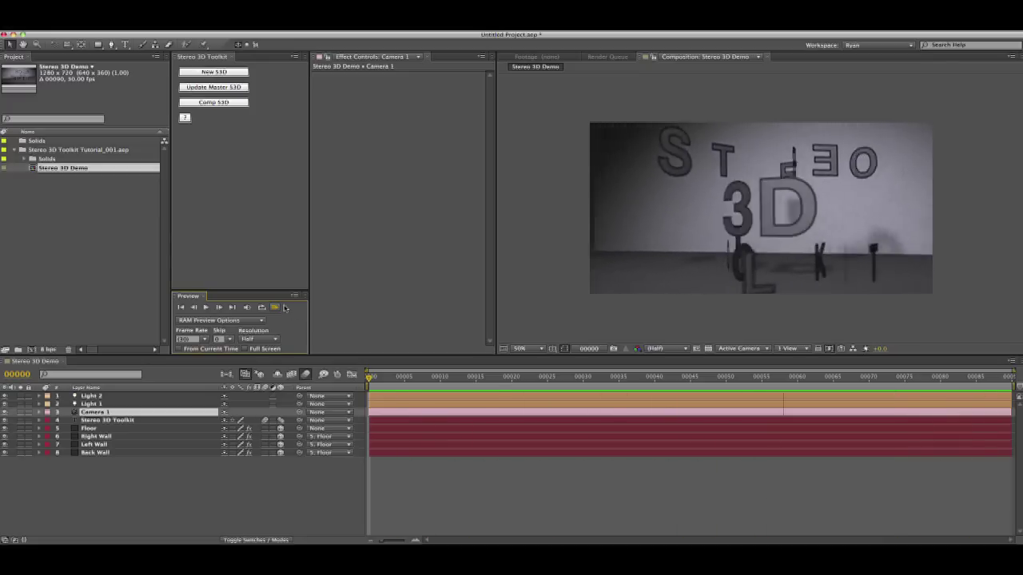
Generate a stereo 3D rig from the Stereo 3D Demo composition with the toolkit's New S3D command
click(274, 309)
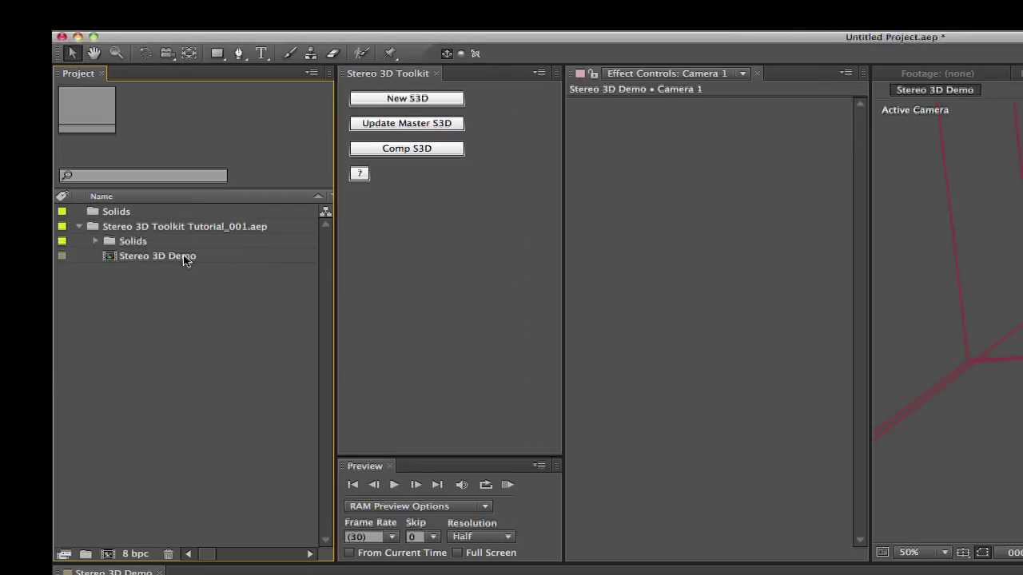
click(115, 202)
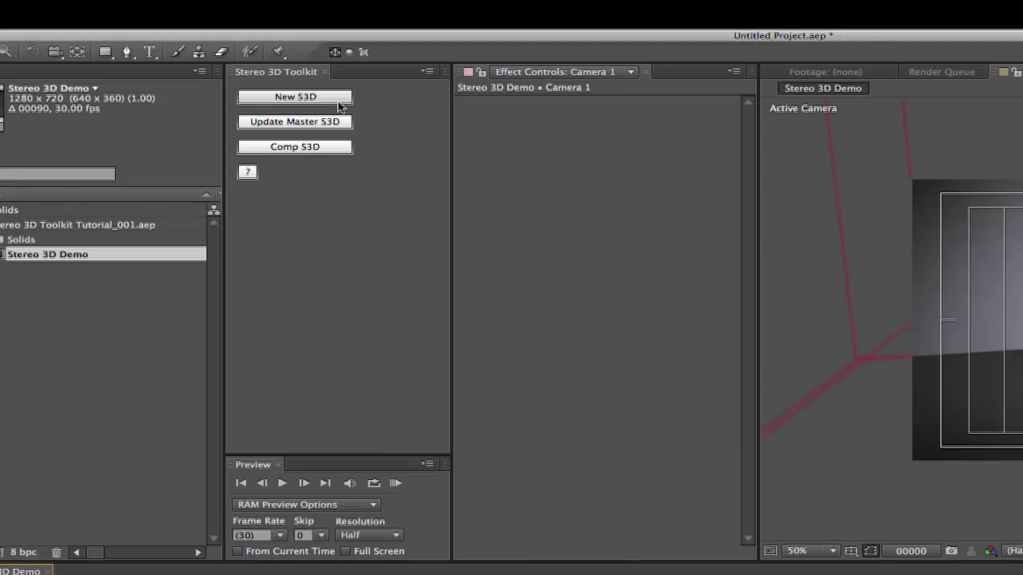
click(337, 99)
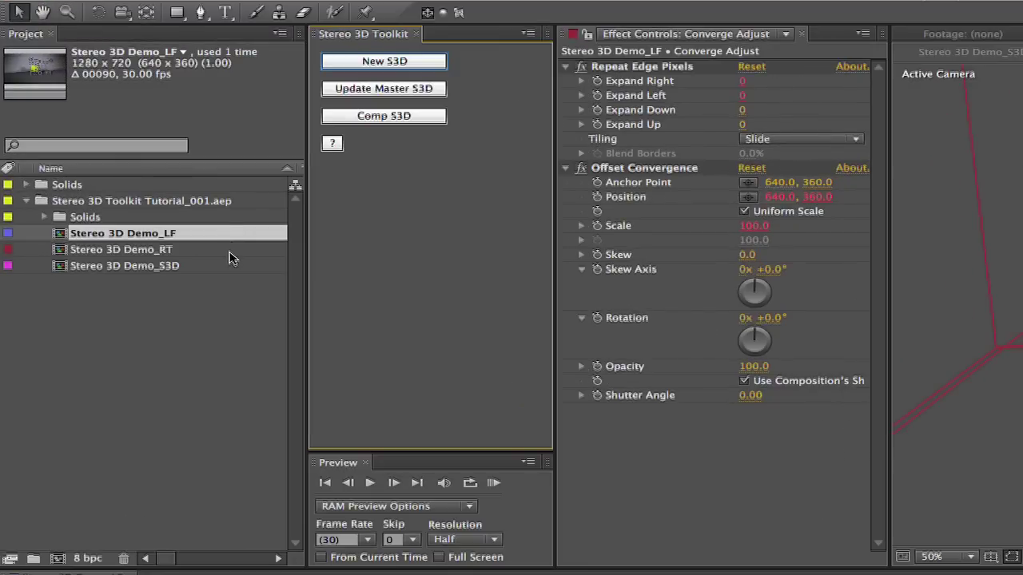
Examine the generated RT and S3D compositions and reveal the Position property of the Camera 1_S3D layer
click(231, 253)
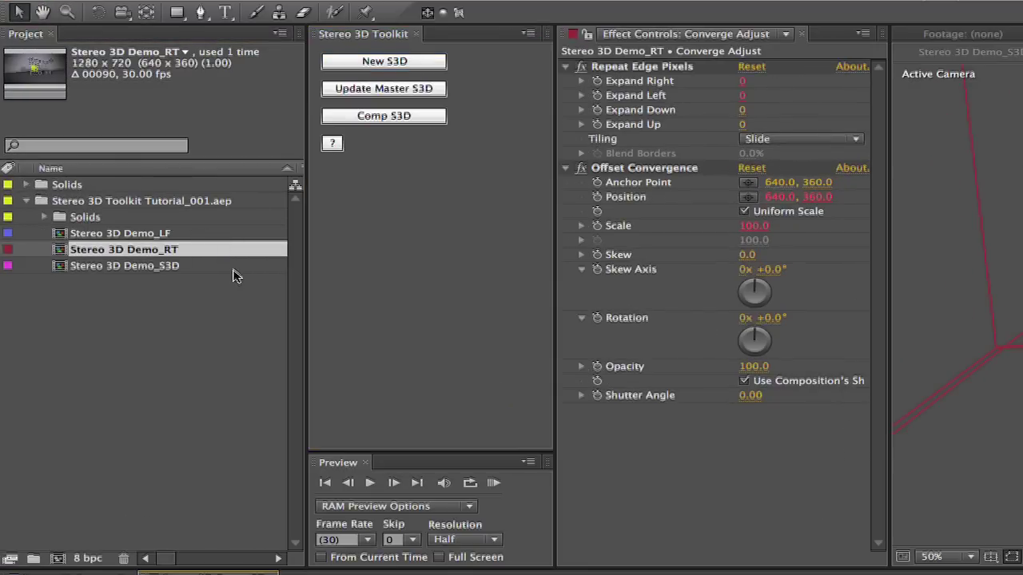
click(235, 268)
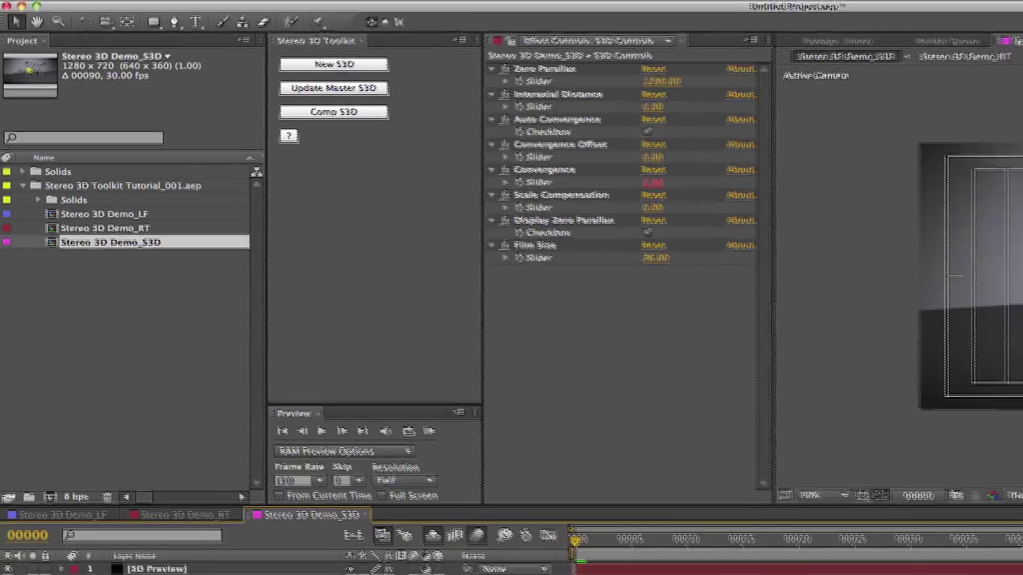
click(191, 548)
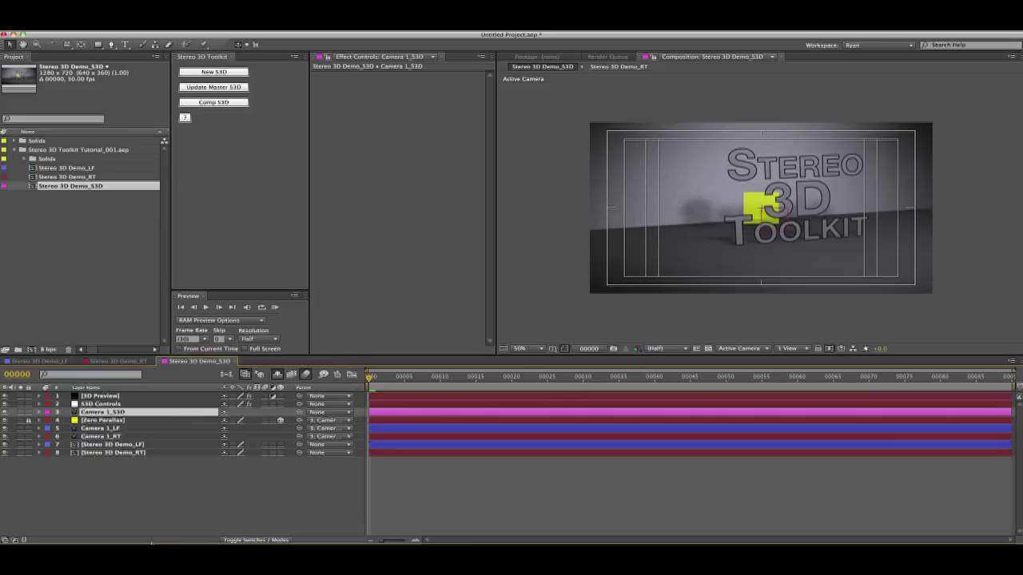
key(p)
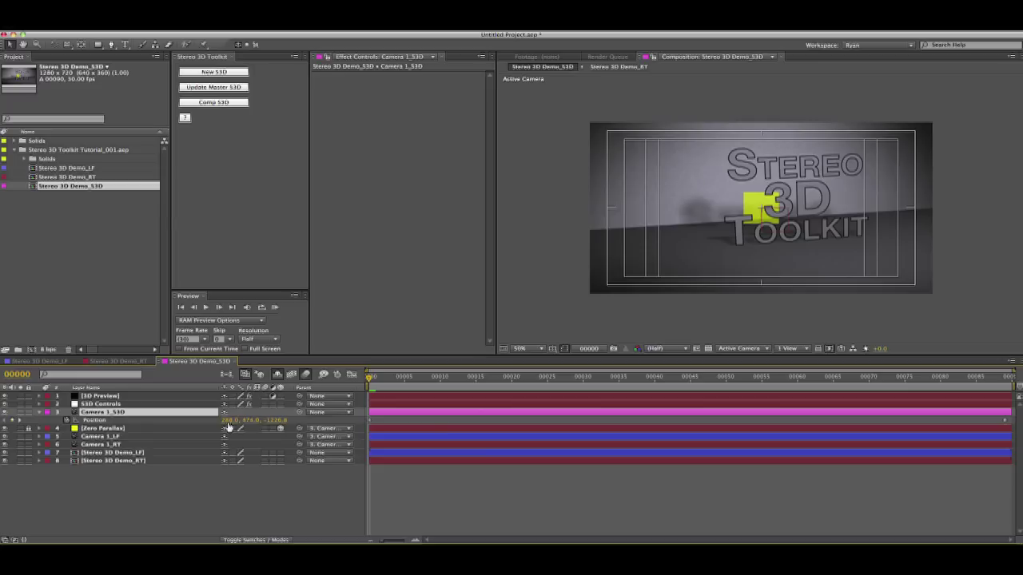
drag(228, 420, 134, 413)
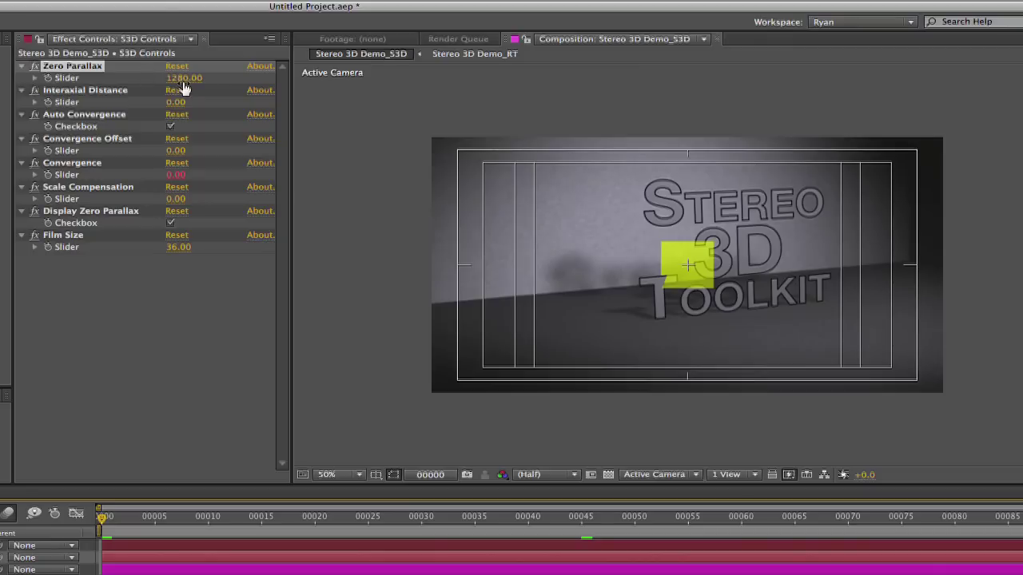
Try a Zero Parallax of 1200 in the S3D Controls, then restore it to 1280
click(183, 80)
text(1270)
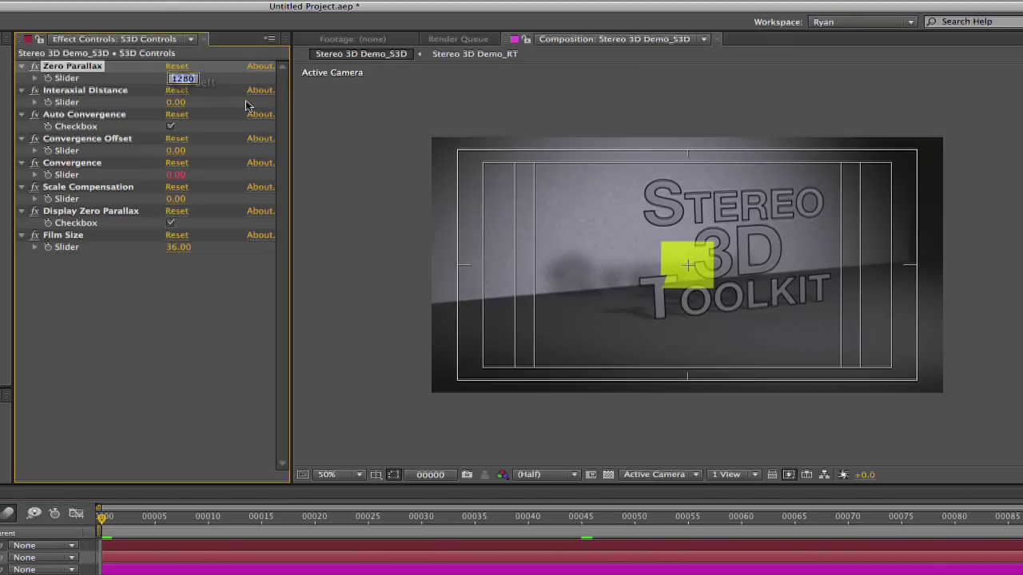
key(shift+Down)
key(shift+Down)
key(shift+Down)
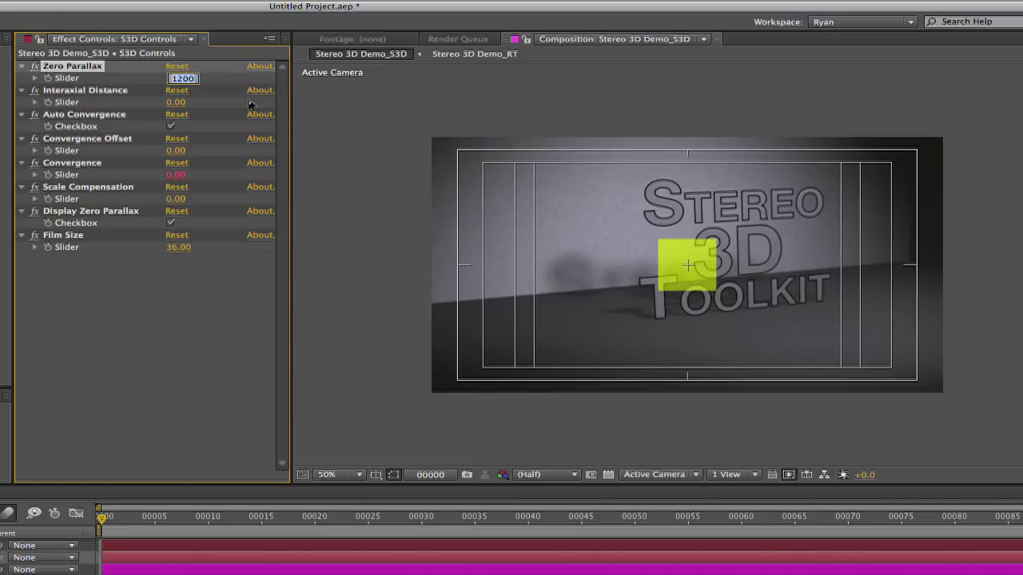
key(shift+Up)
key(shift+Down)
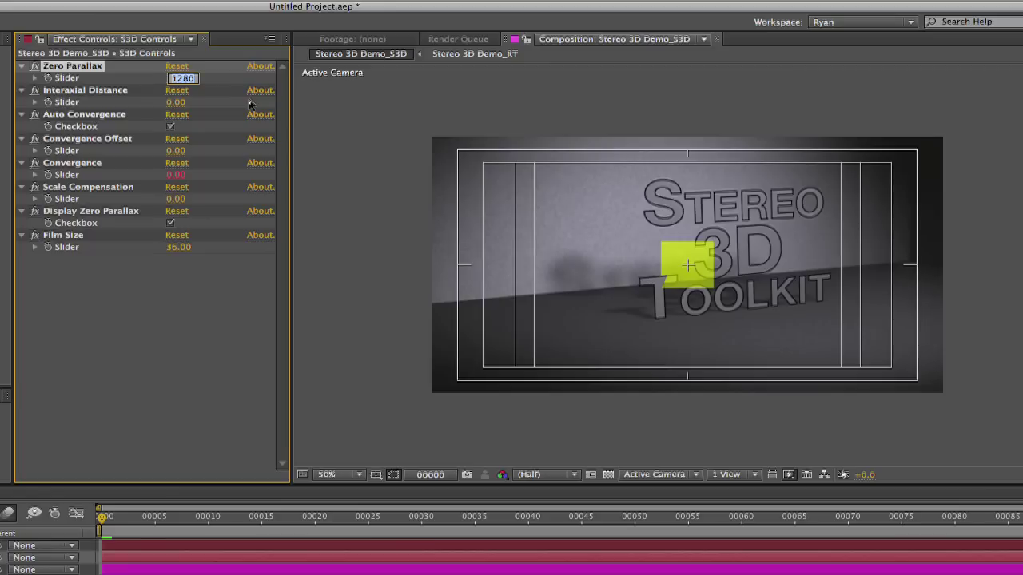
click(119, 356)
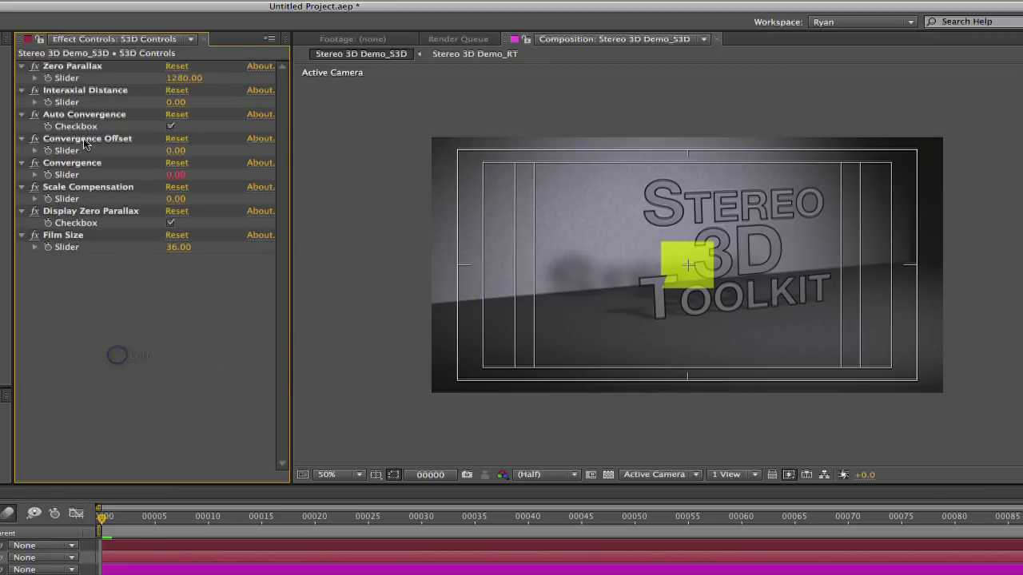
Set the Interaxial Distance in the S3D Controls to 6
click(124, 94)
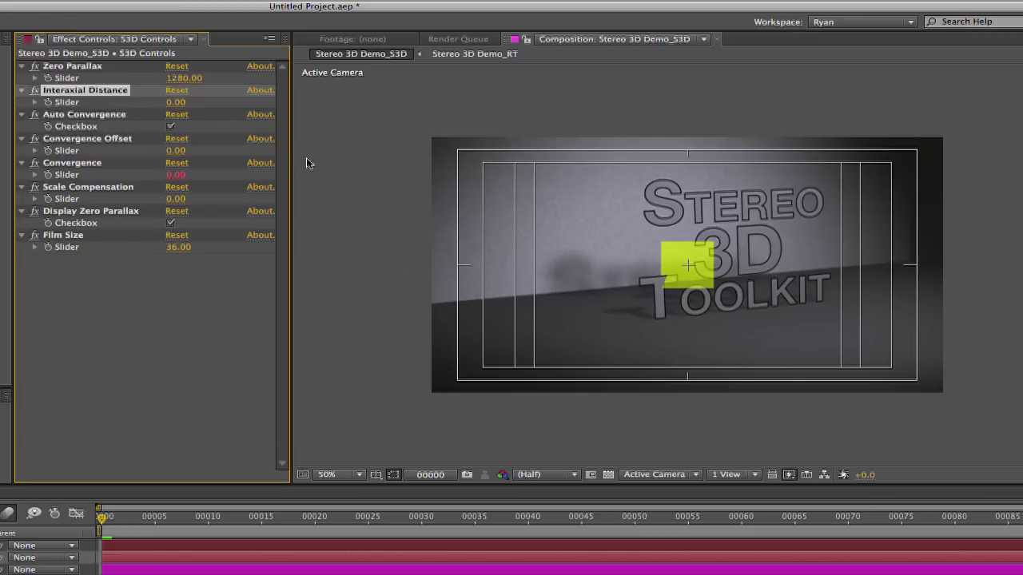
click(174, 104)
text(127)
key(Return)
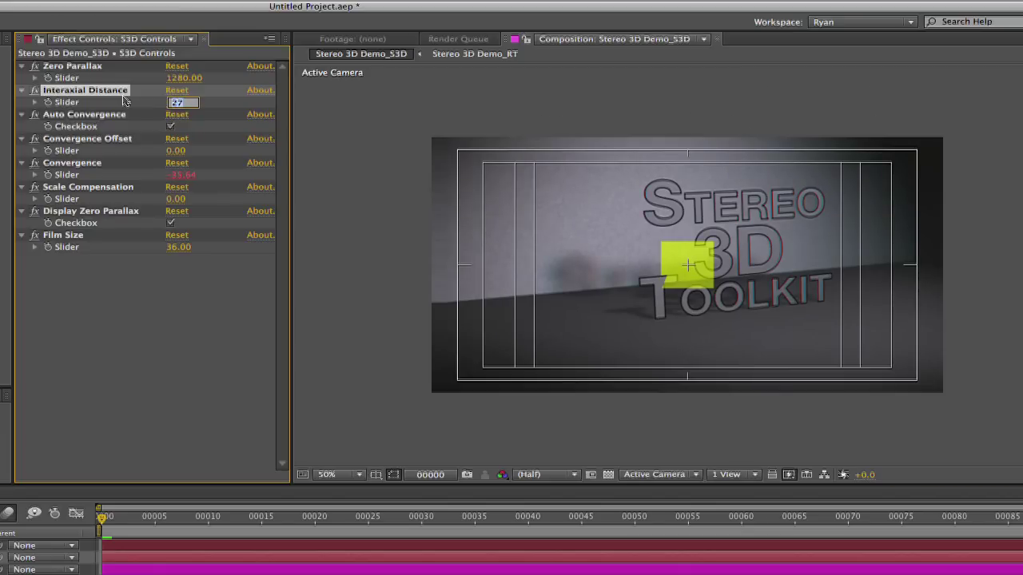
text(17)
key(Return)
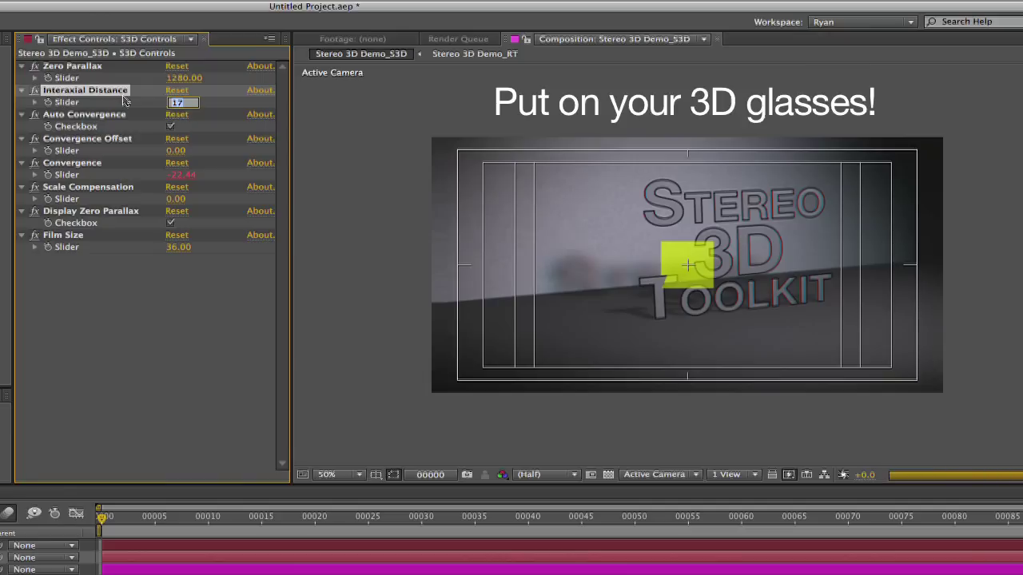
text(6)
key(Return)
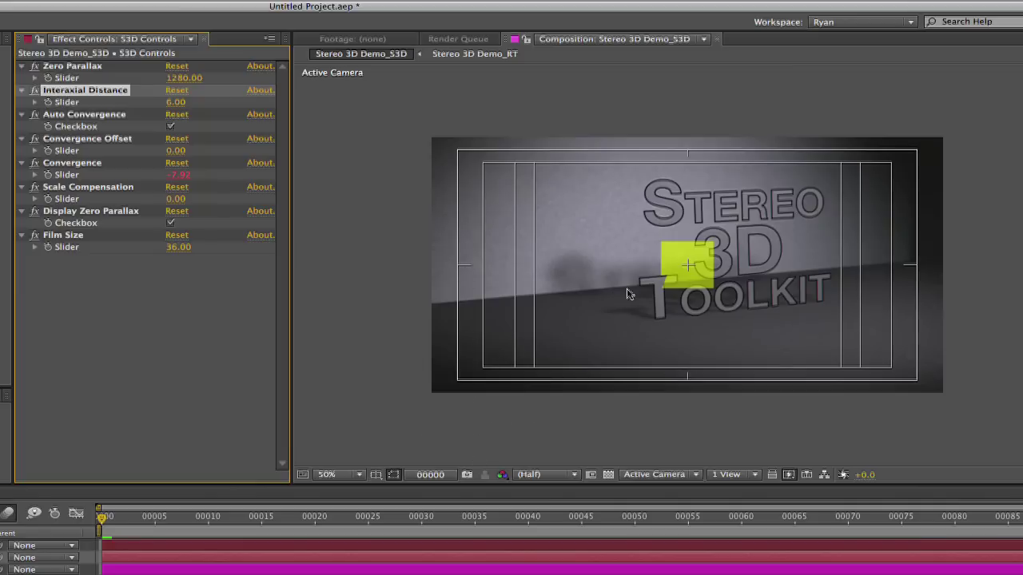
Hide the title/action safe guides in the composition view and go to frame 45
click(379, 475)
click(391, 489)
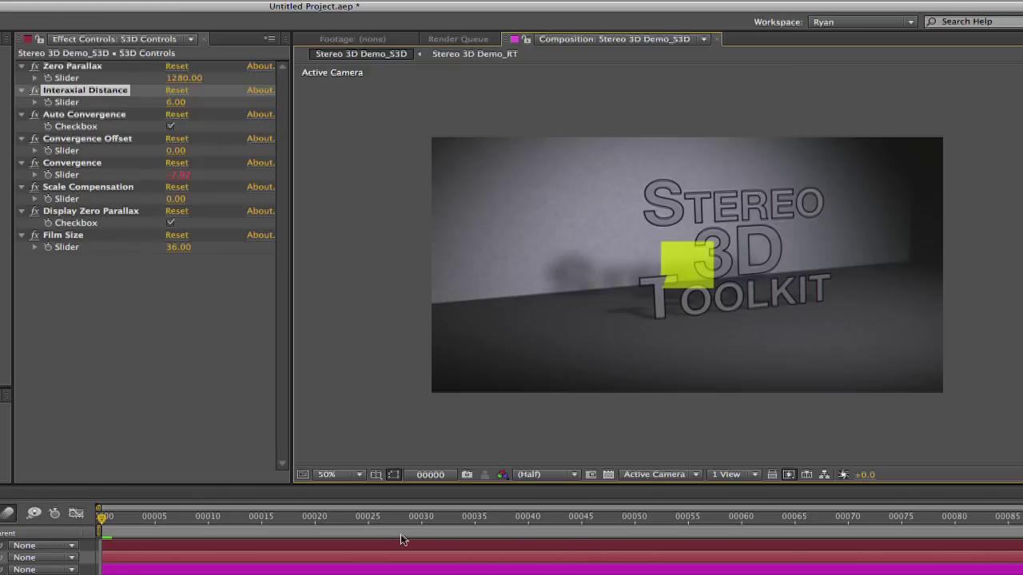
click(582, 520)
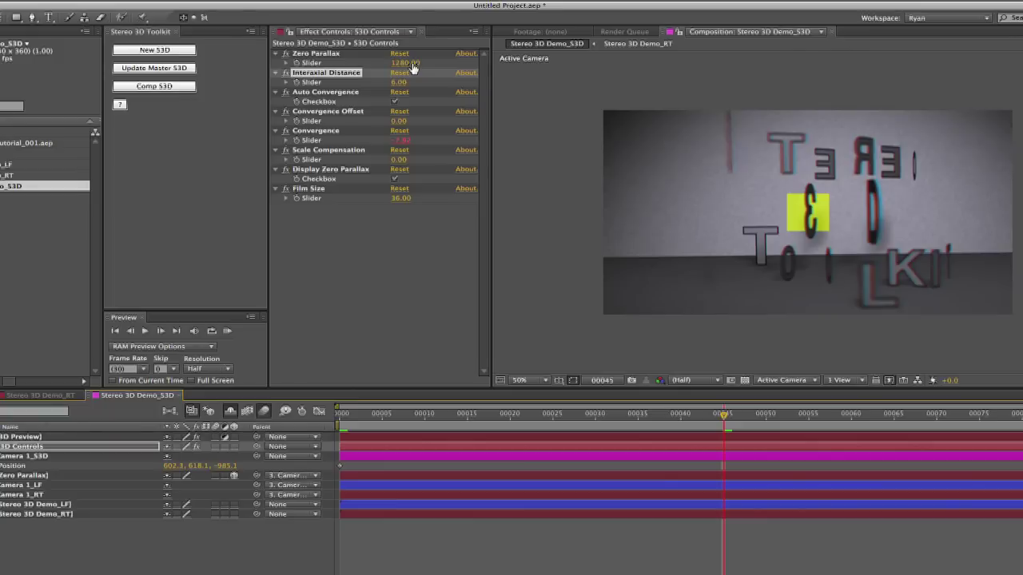
Turn on keyframing for Zero Parallax and move its 1280 keyframe to frame 0
click(294, 64)
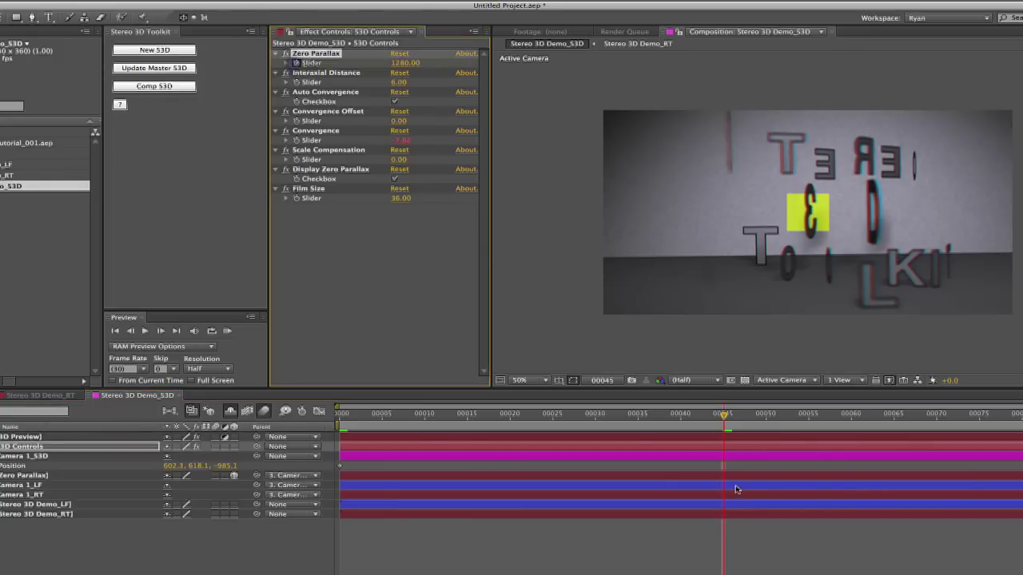
key(u)
drag(723, 466, 345, 473)
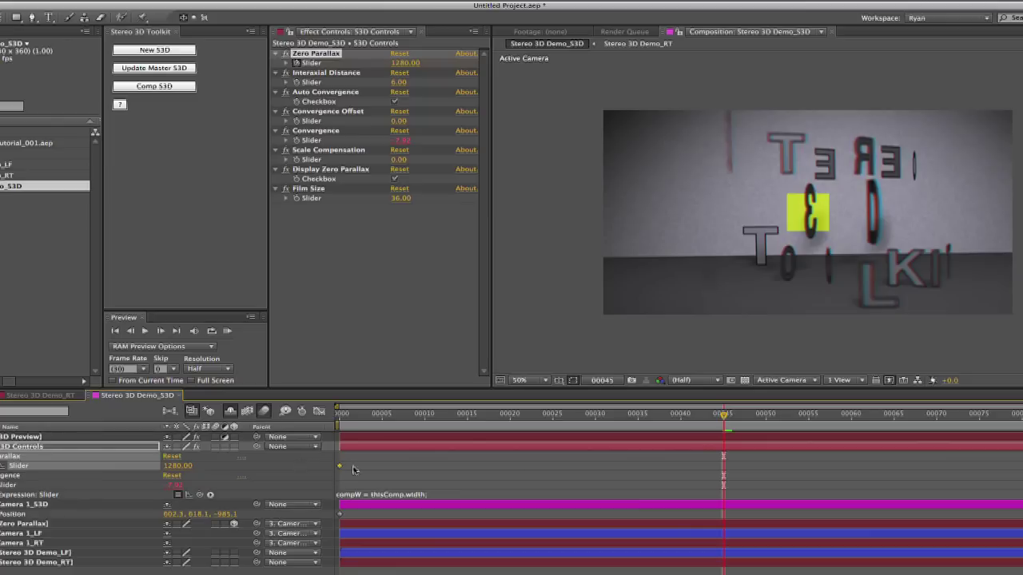
Try Zero Parallax values of 640 and 750 at frame 45, and settle on a keyframe of 800
click(404, 62)
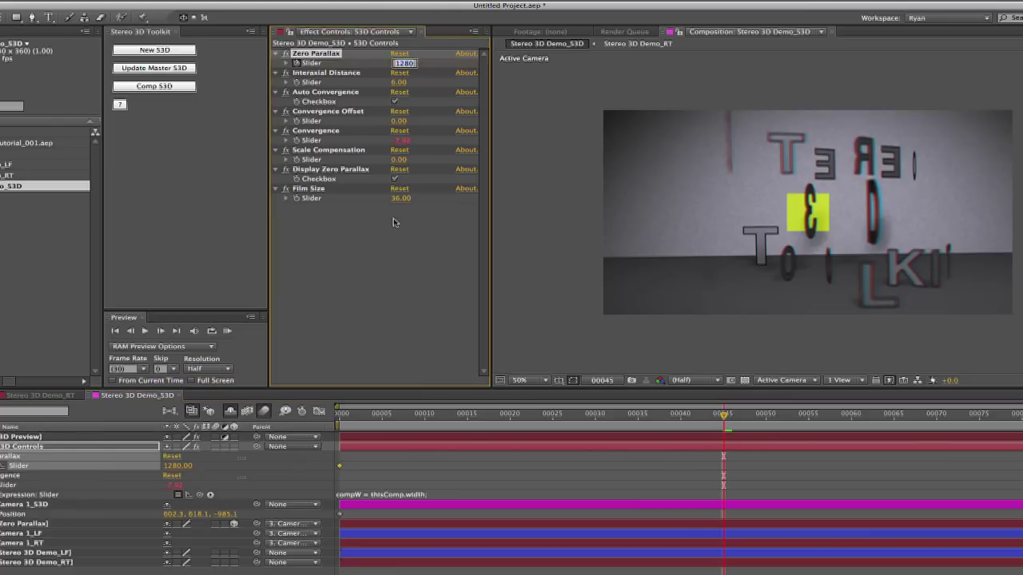
text(/2)
key(Return)
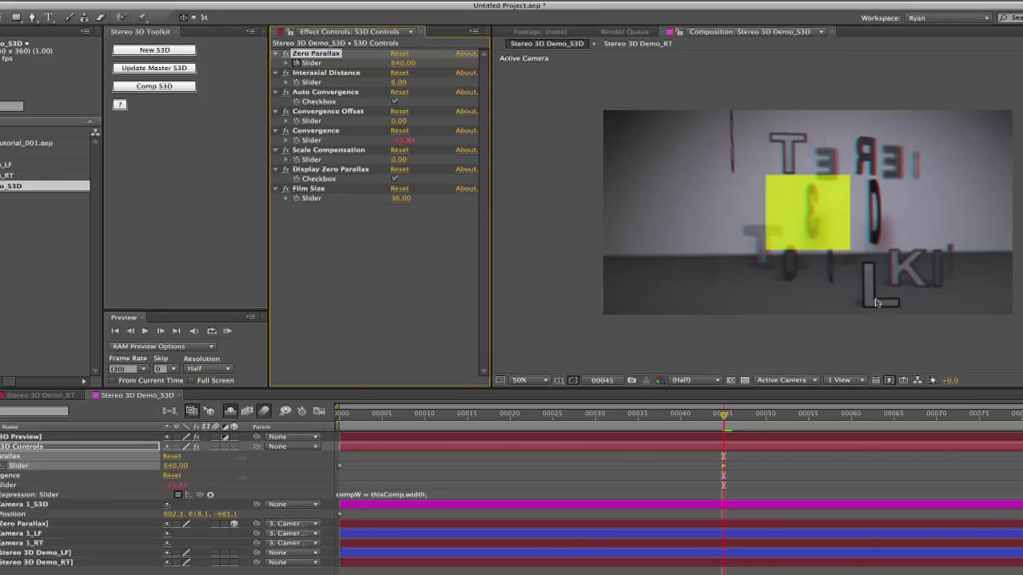
click(402, 62)
text(750)
key(Return)
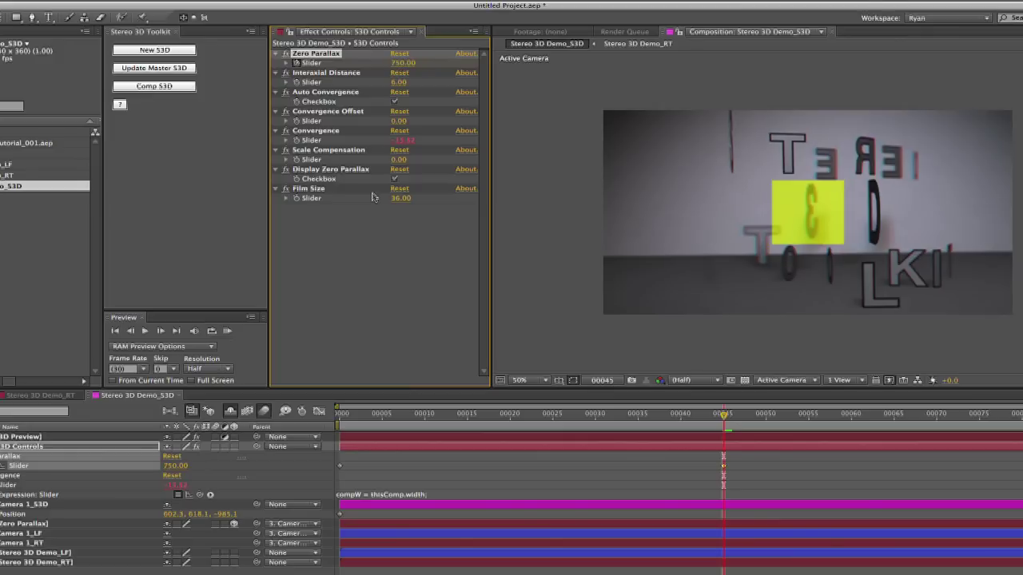
click(404, 63)
text(800)
key(Return)
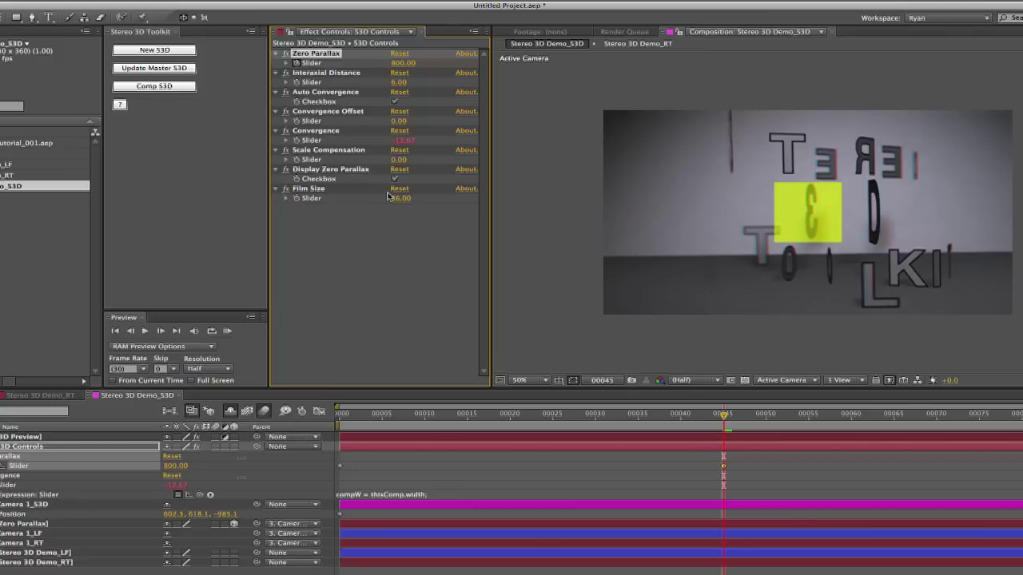
Keyframe Zero Parallax at the last frame, trying 1000 and reducing it to 880
key(End)
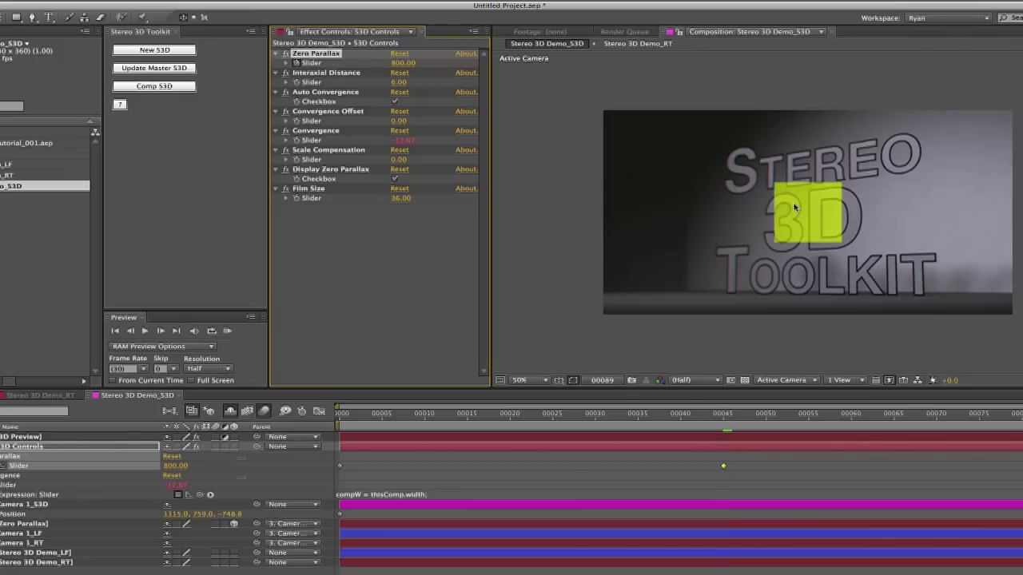
click(404, 64)
text(1000)
key(Return)
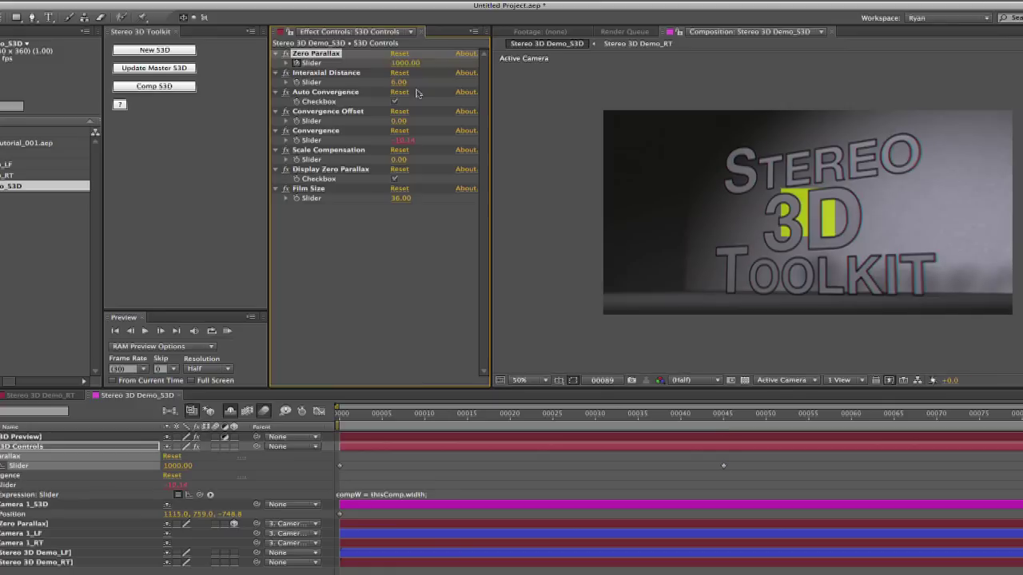
drag(411, 64, 392, 63)
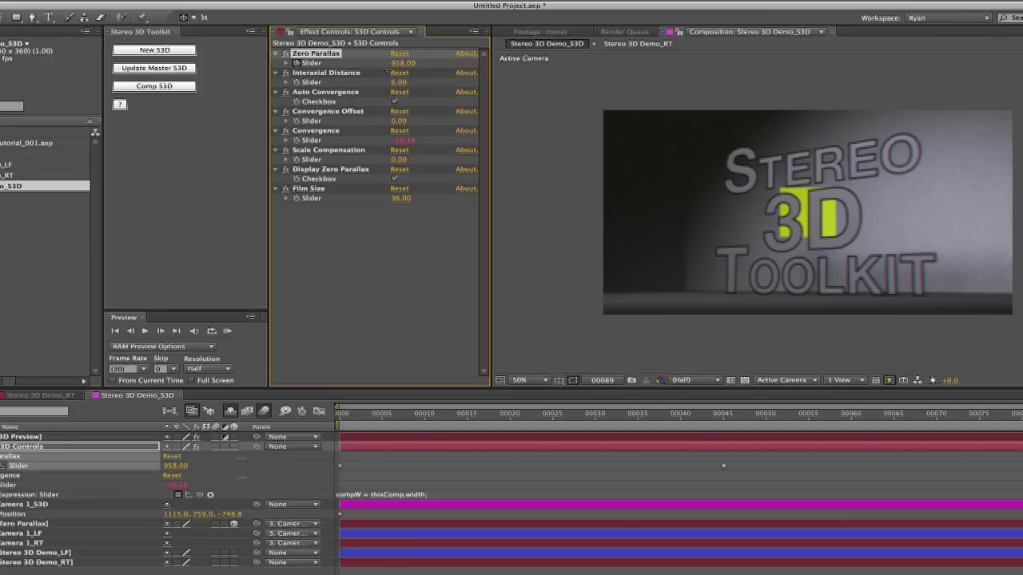
mouse_move(367, 72)
mouse_down()
mouse_move(336, 83)
mouse_move(355, 83)
mouse_up()
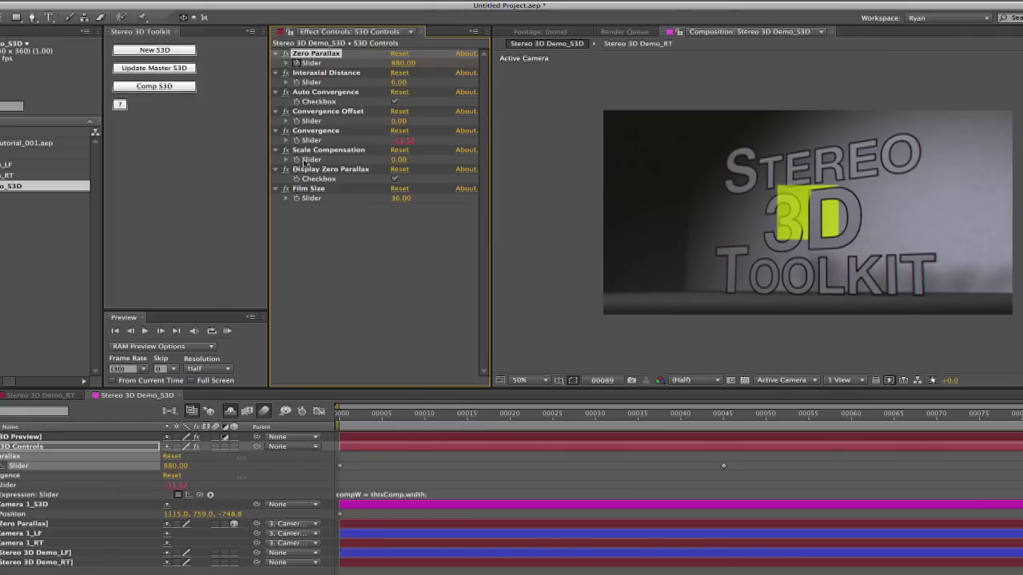
Turn off Display Zero Parallax in the S3D Controls and return to frame 45
click(395, 179)
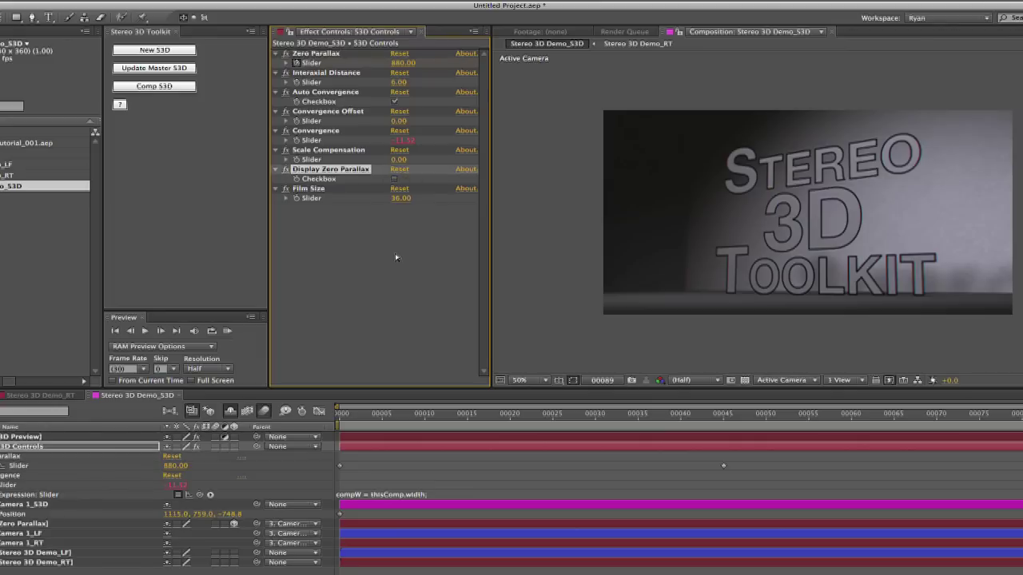
click(722, 422)
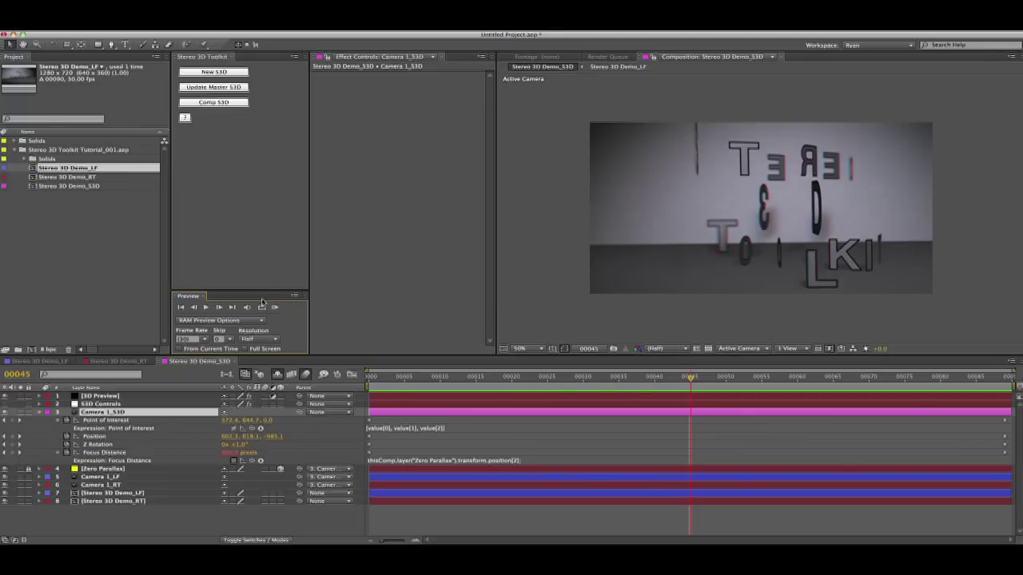
Add a solid named ExtraSolid to the Stereo 3D Demo_LF composition and place it directly above the Stereo 3D Toolkit layer
double_click(114, 169)
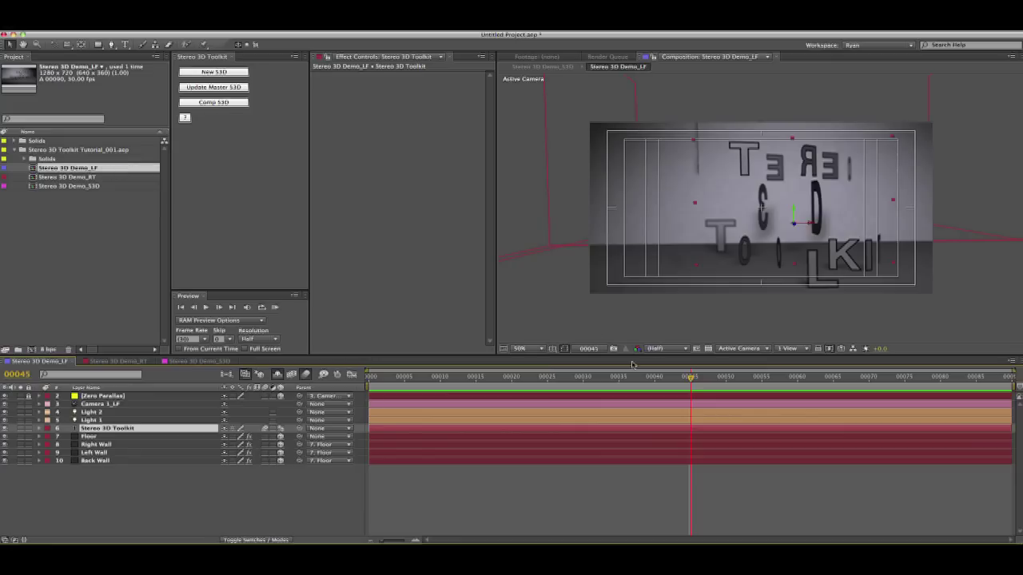
key(KP_0)
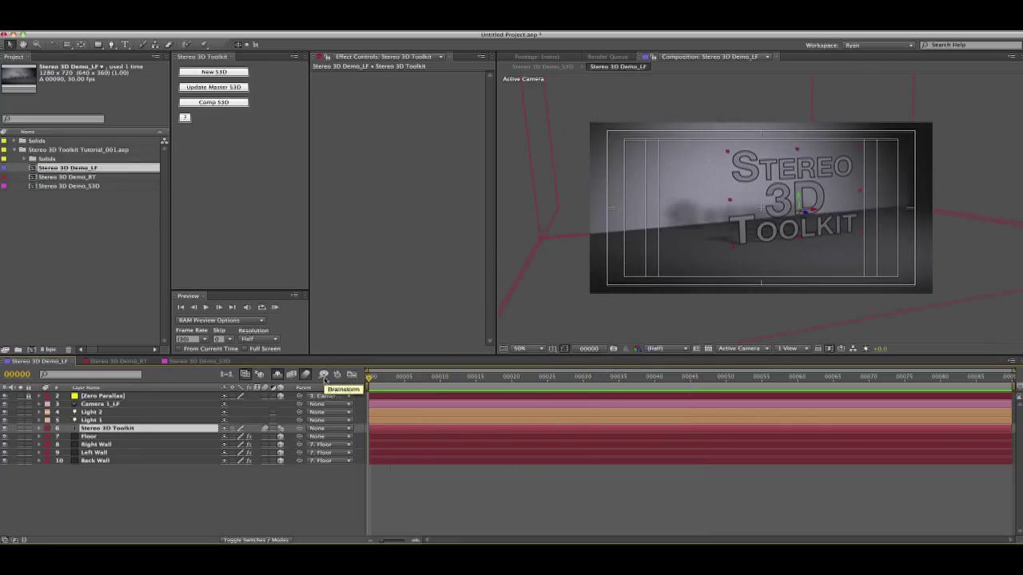
key(ctrl+y)
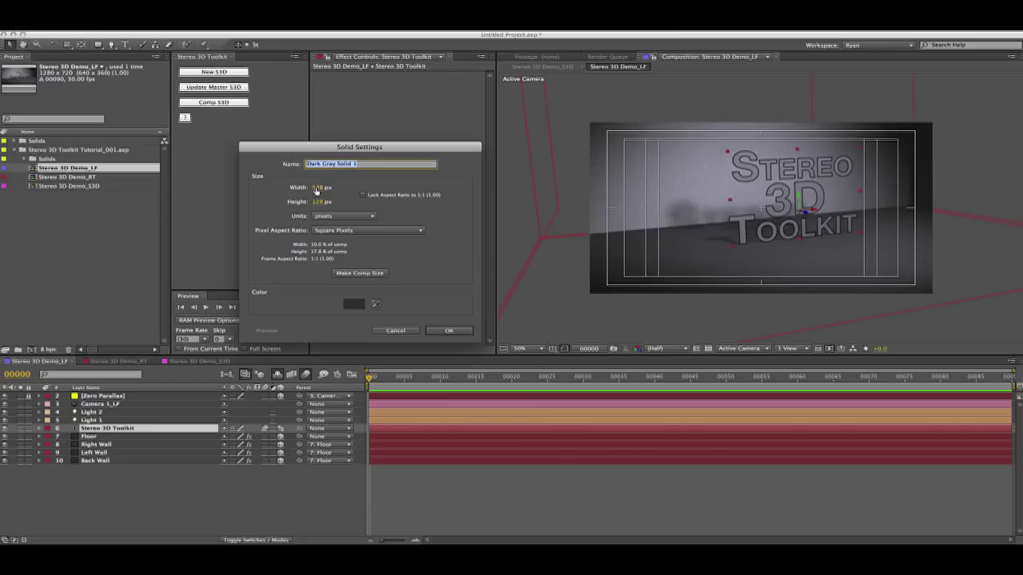
text(B)
key(Return)
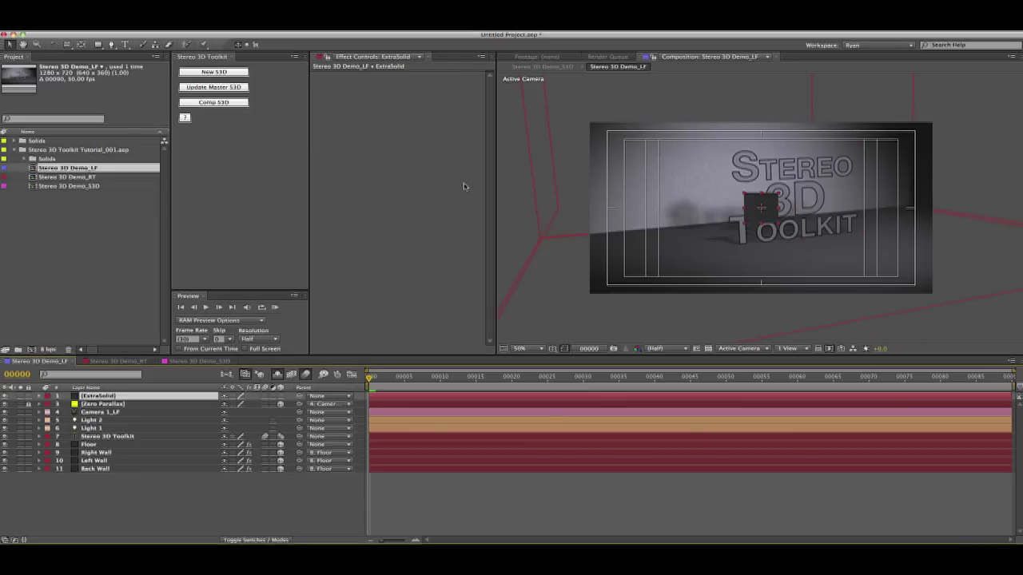
drag(139, 395, 139, 434)
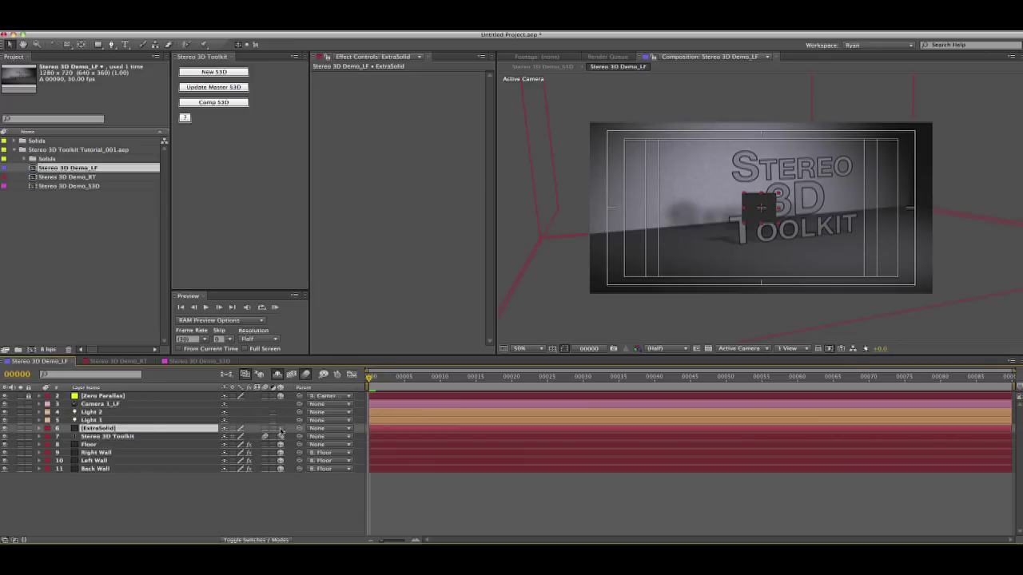
Make ExtraSolid a 3D layer and place it beside the title's lowest line, oriented to 332°, 340°, 336°
click(280, 429)
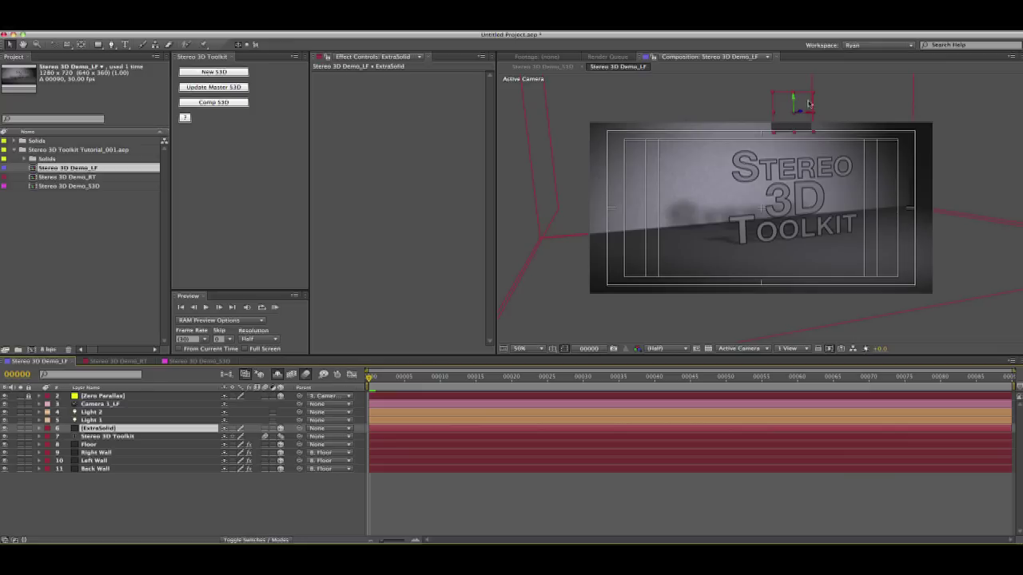
drag(797, 104, 796, 175)
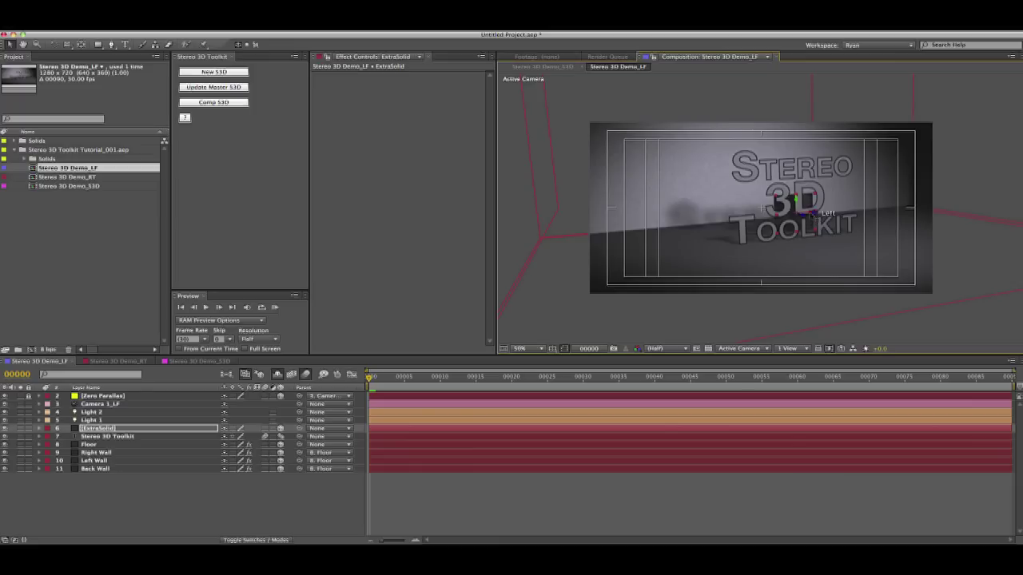
drag(710, 215, 734, 213)
key(r)
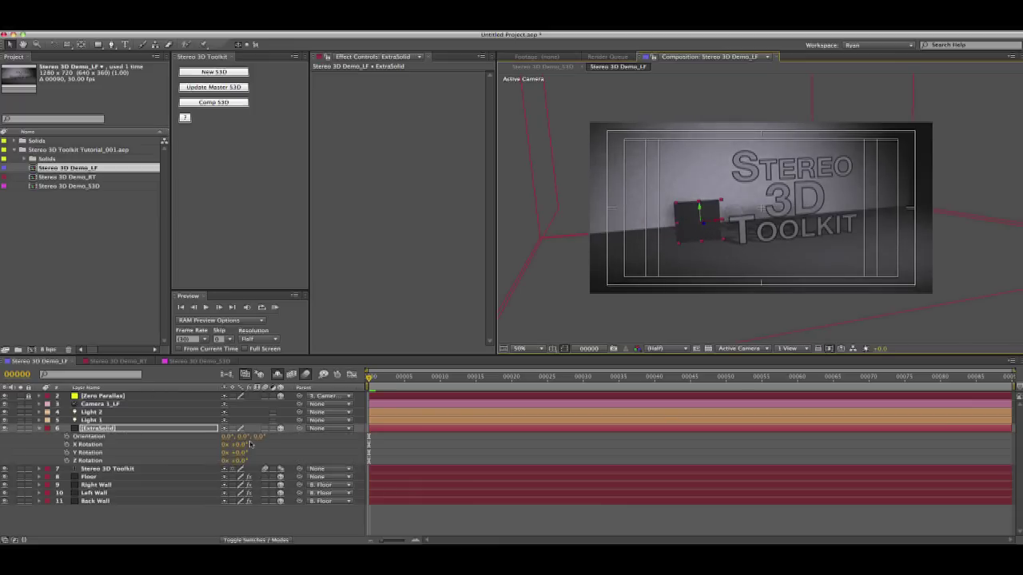
mouse_move(243, 441)
mouse_down()
mouse_move(232, 441)
mouse_move(266, 439)
mouse_move(224, 438)
mouse_up()
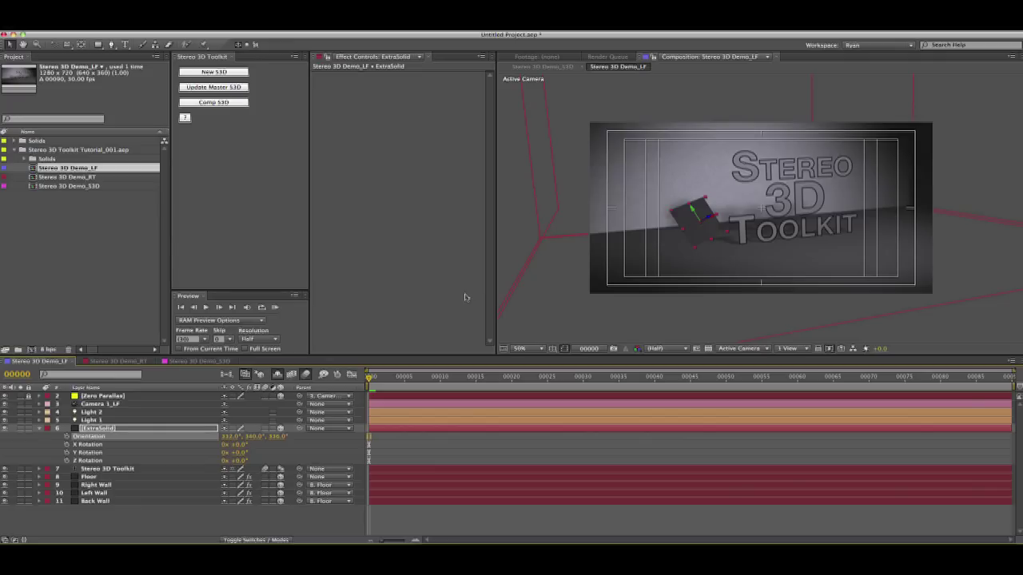
Compare the right-eye and S3D compositions, and run Update Master S3D on Stereo 3D Demo_S3D
double_click(104, 177)
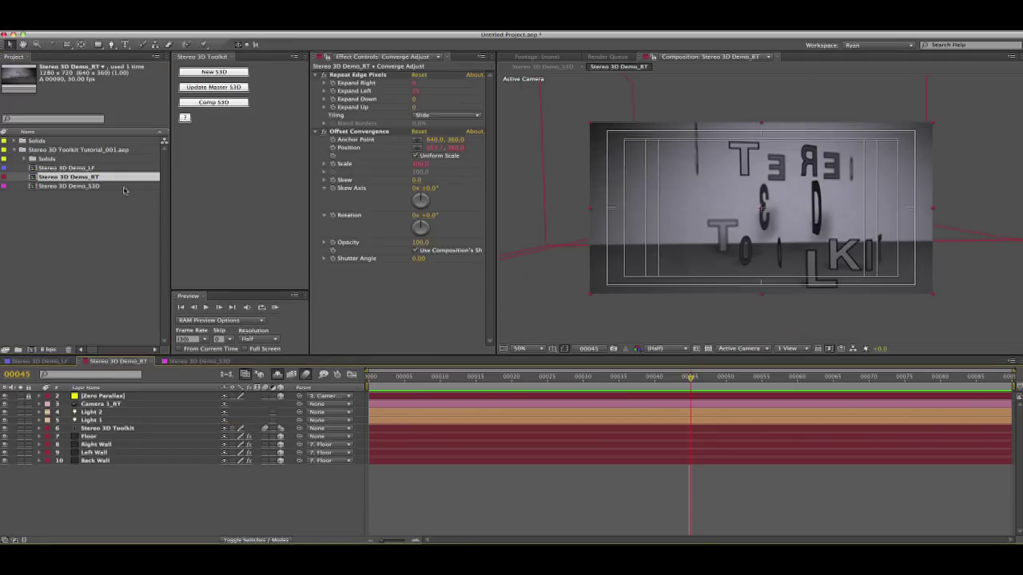
double_click(123, 189)
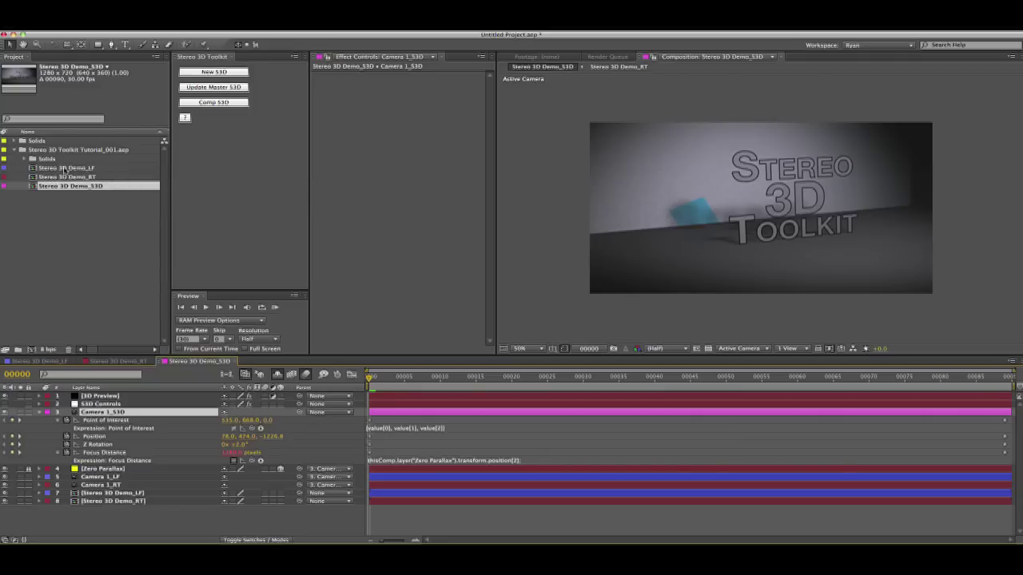
click(83, 274)
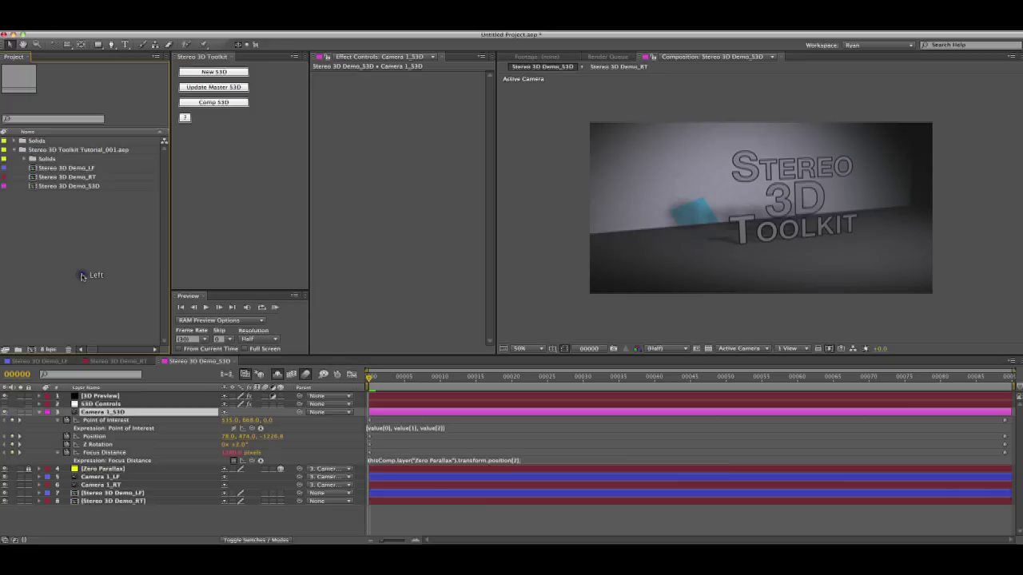
click(120, 187)
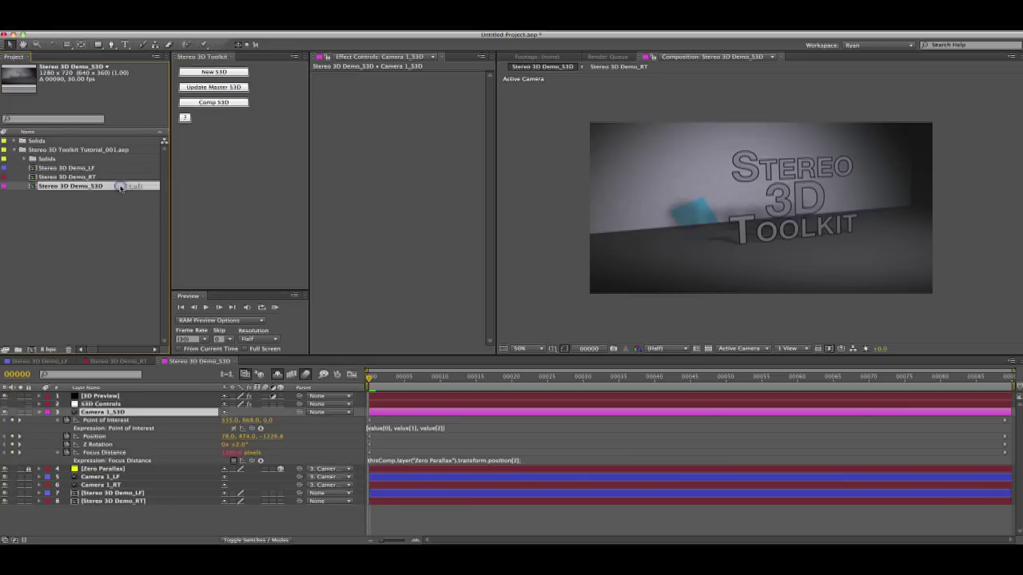
click(237, 90)
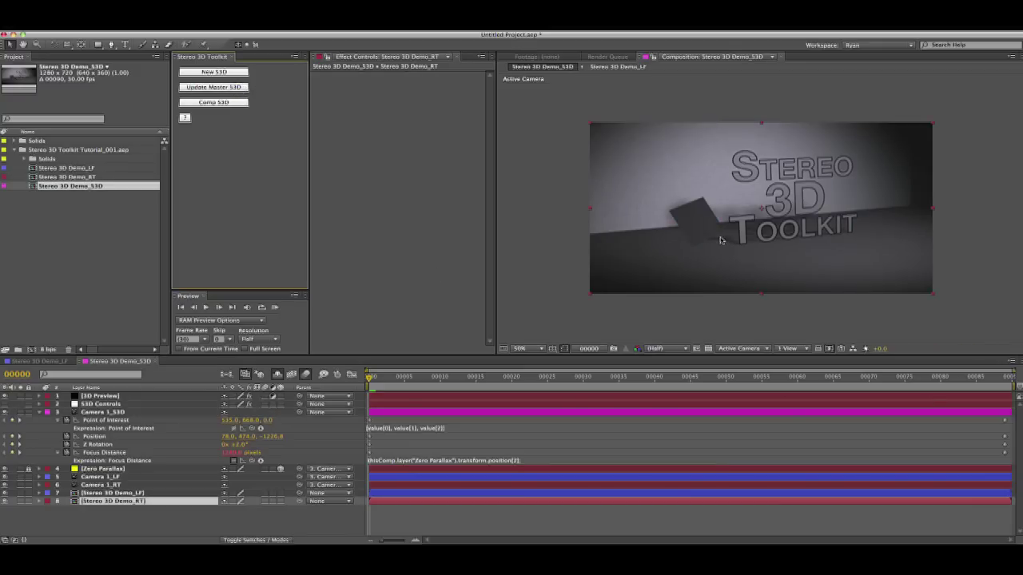
In Stereo 3D Demo_LF, move ExtraSolid to the right of the title and duplicate it
double_click(80, 168)
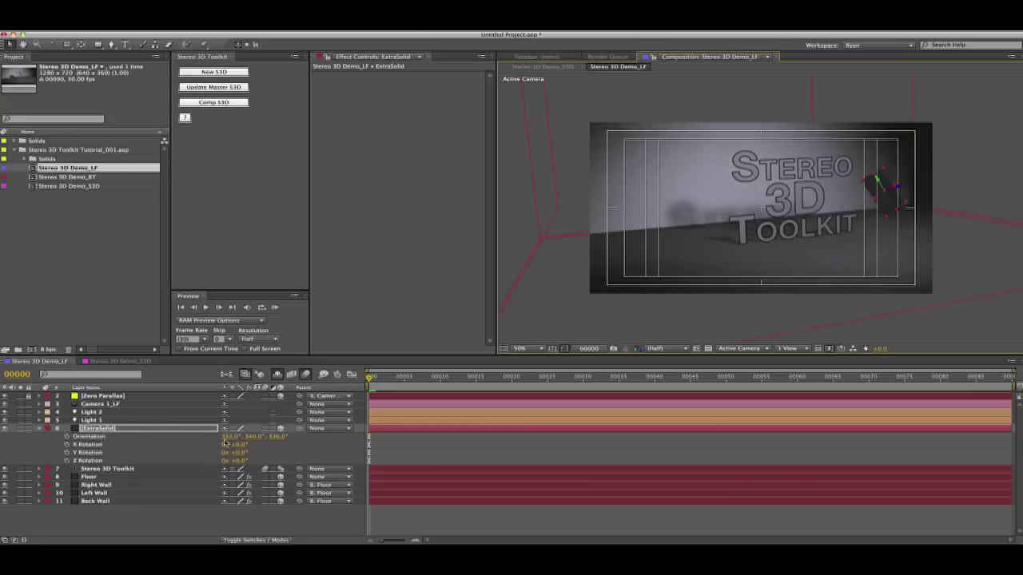
key(super+d)
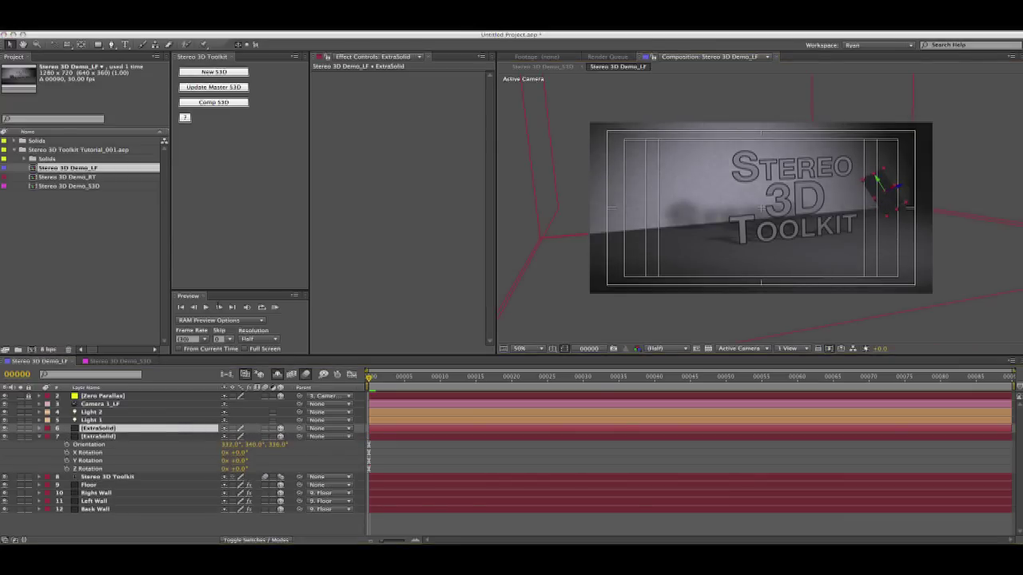
Turn the duplicate into a new solid named ExtraSolid 2 with the purple colour 7B3CA7
key(super+shift+y)
drag(708, 206, 399, 106)
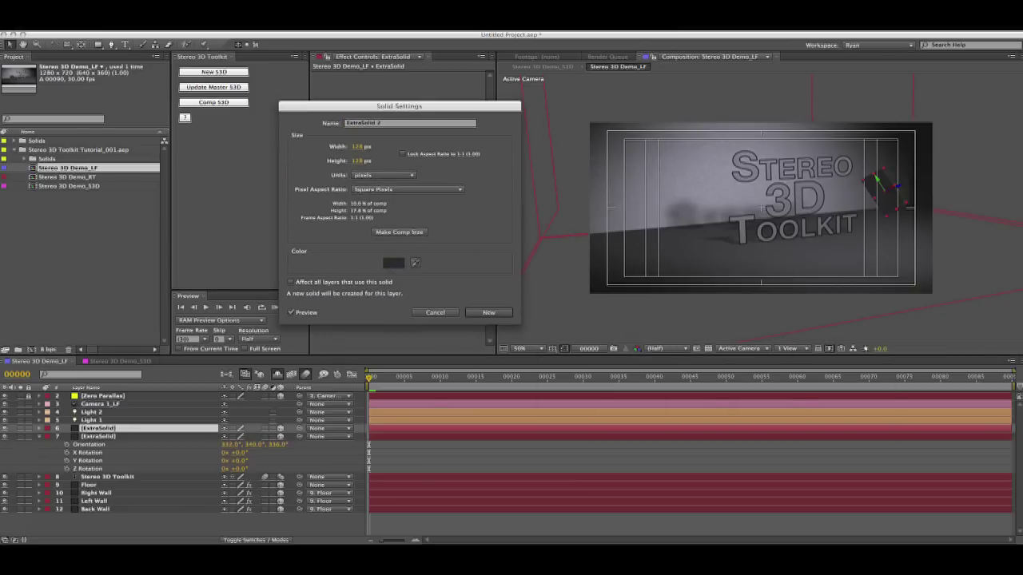
click(393, 263)
drag(789, 199, 513, 102)
click(547, 145)
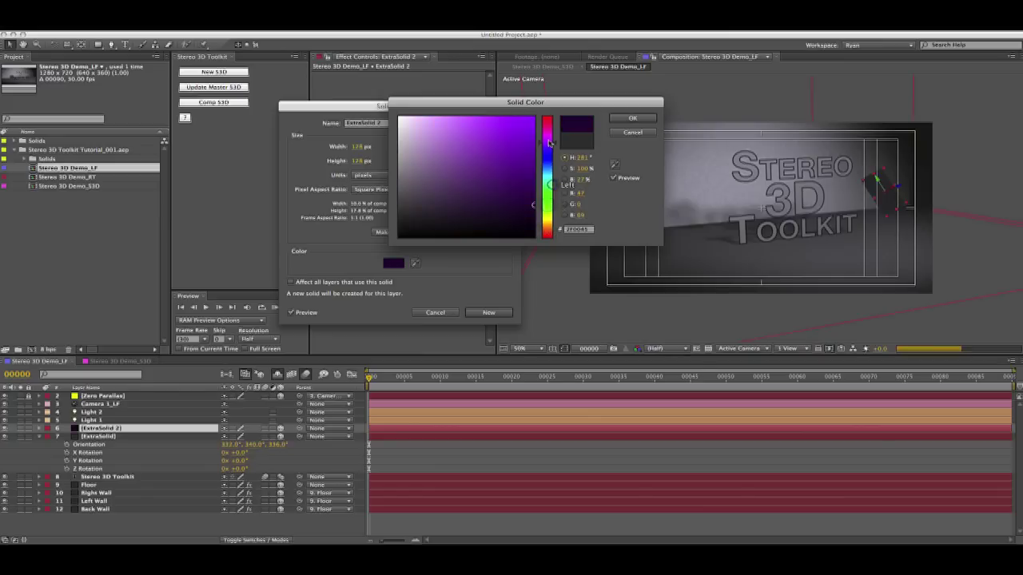
click(485, 149)
click(485, 159)
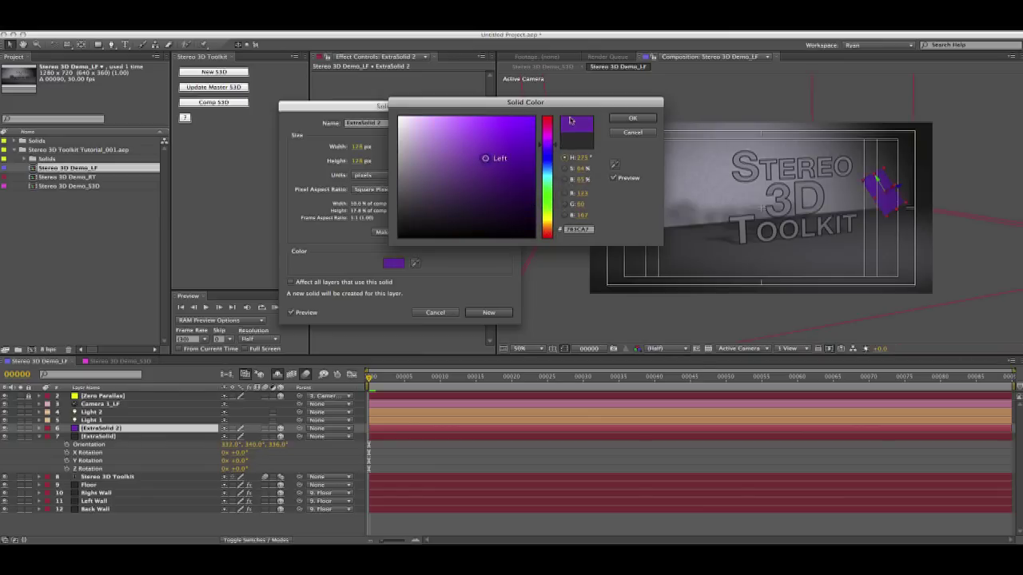
click(632, 118)
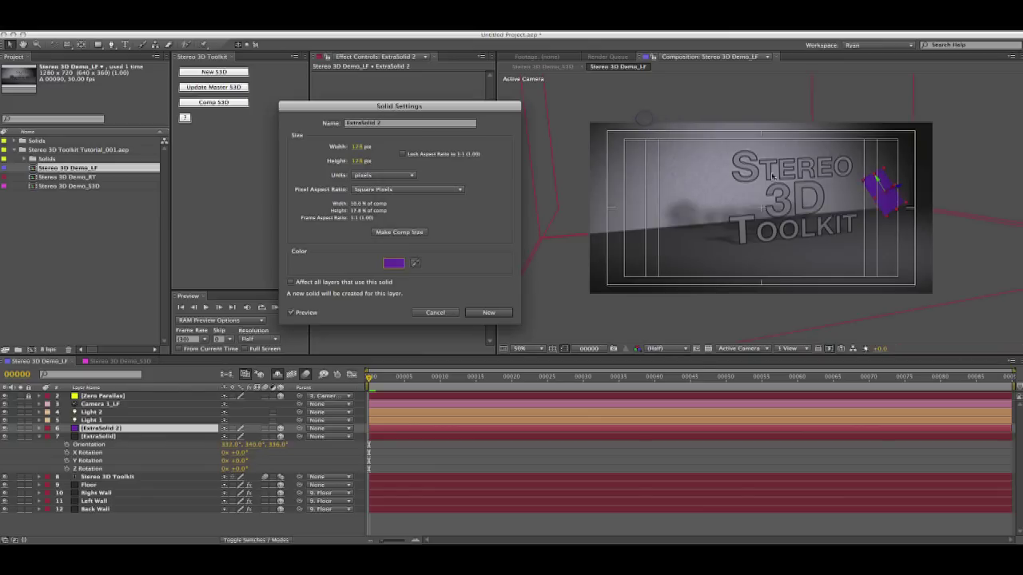
click(488, 313)
Place ExtraSolid 2 to the left of the title, scaled to 125% and oriented to 3°, 314°, 337°
drag(877, 206, 715, 196)
key(s)
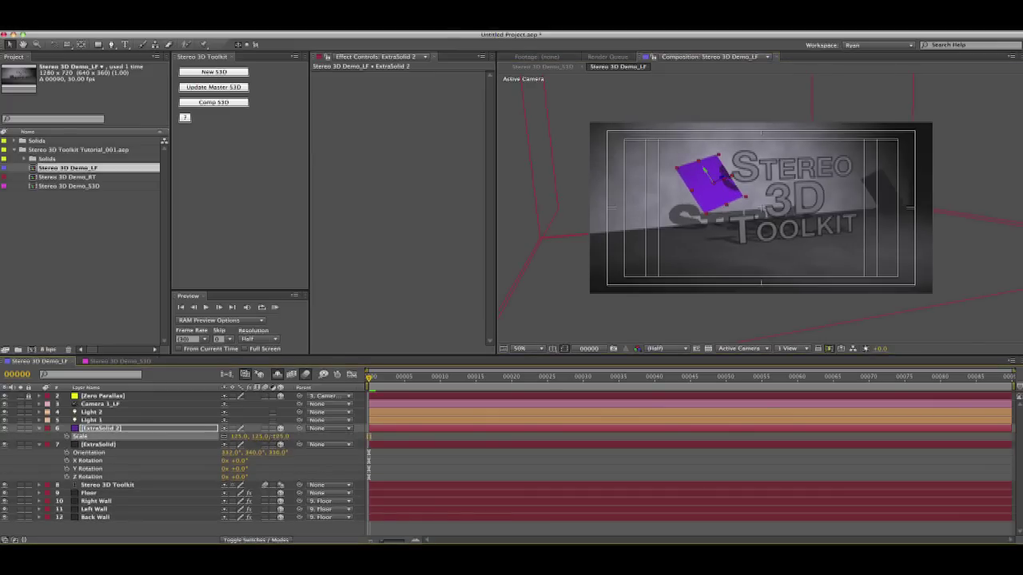
key(r)
drag(251, 437, 233, 437)
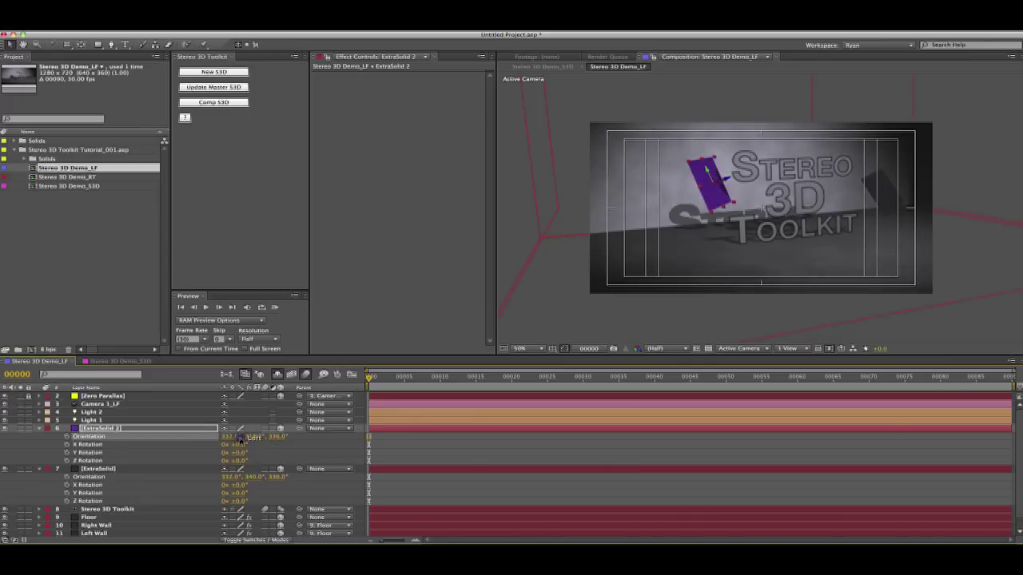
drag(281, 439, 255, 438)
Update the S3D master again so the right eye gets both solids, and view the anaglyph at frame 47
double_click(112, 178)
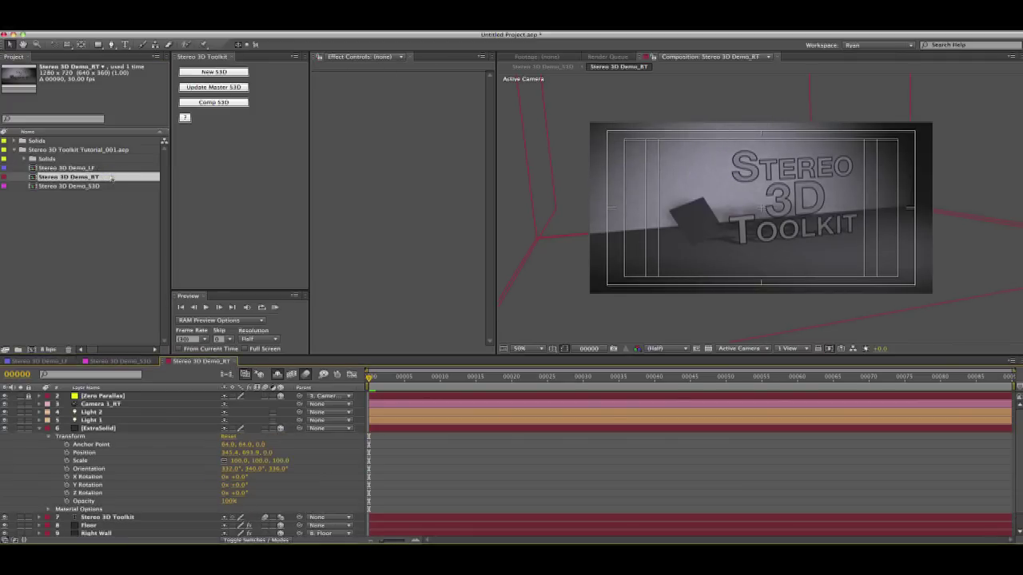
double_click(97, 188)
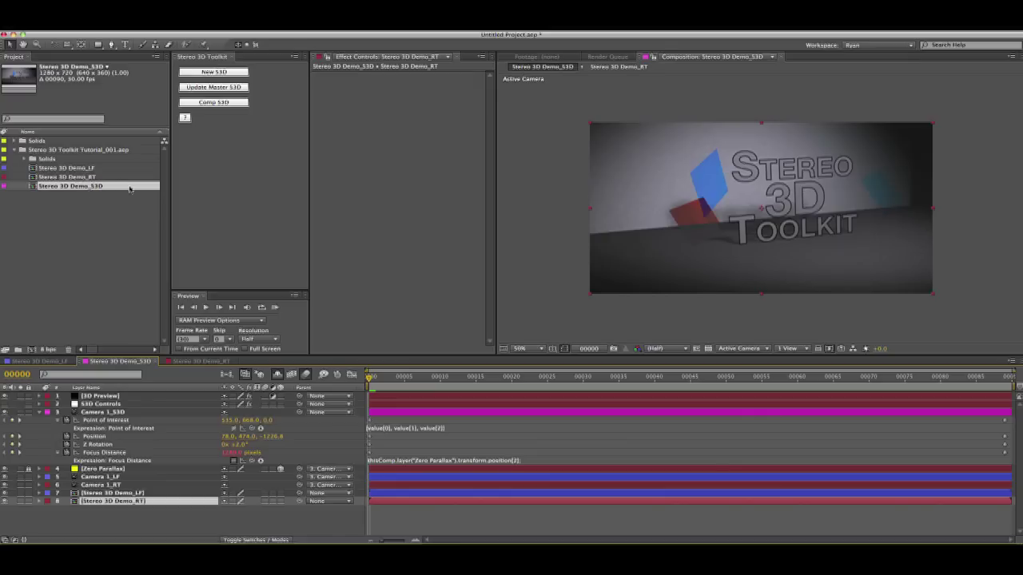
click(128, 200)
click(124, 186)
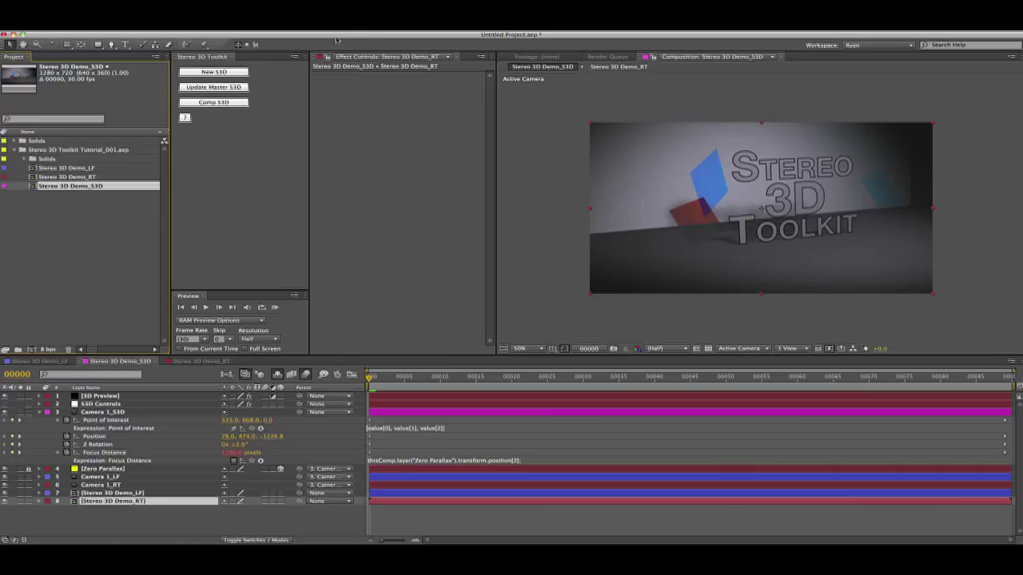
click(235, 88)
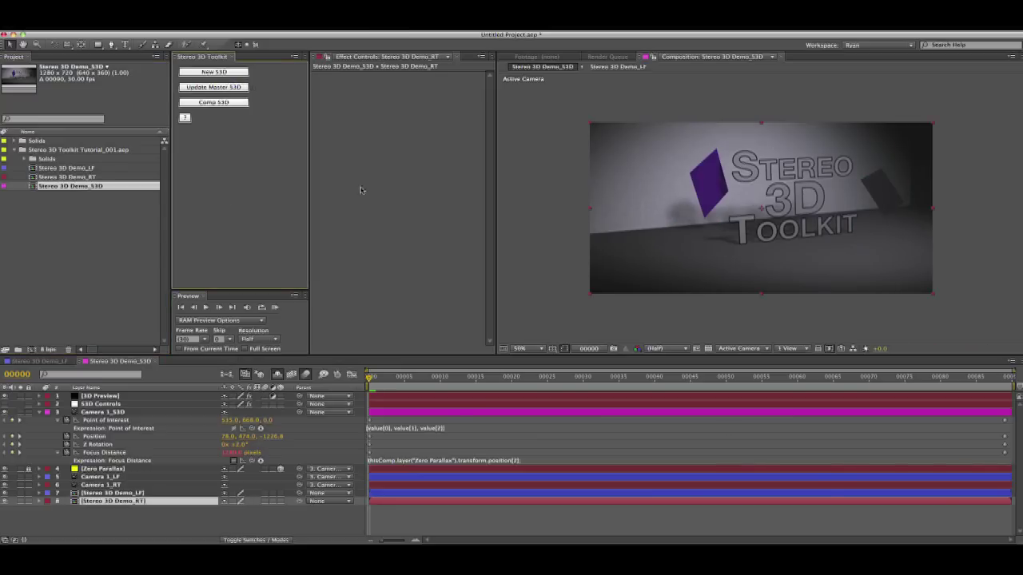
click(702, 379)
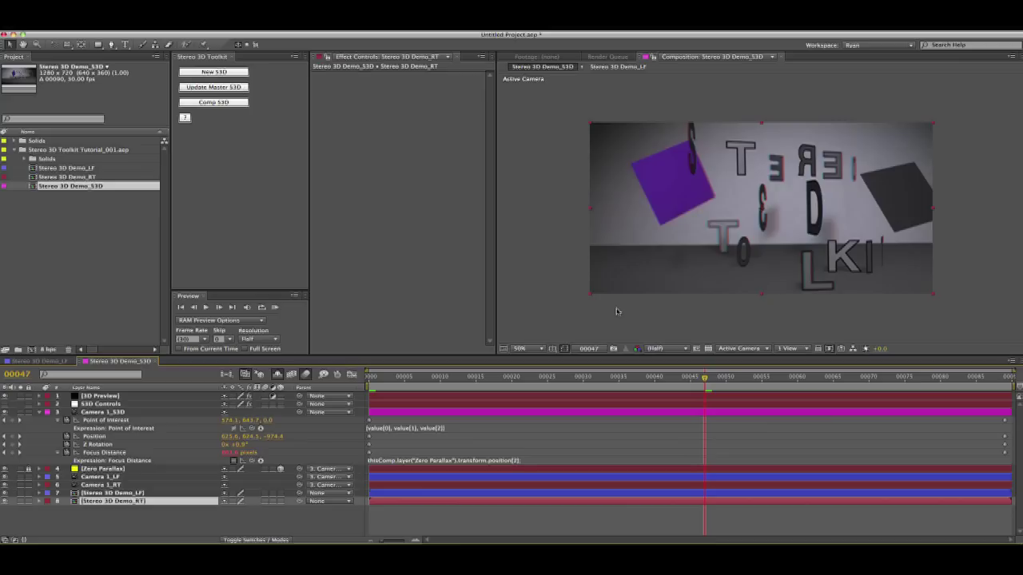
In Stereo 3D Demo_LF, pre-compose ExtraSolid and ExtraSolid 2 with all attributes moved into a new composition named solid_precomp
click(111, 494)
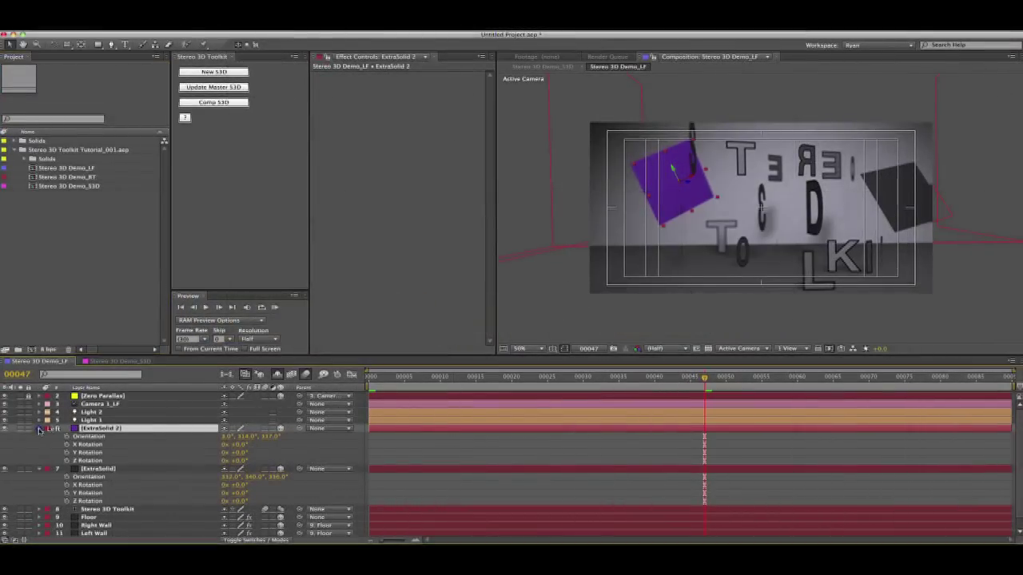
click(39, 430)
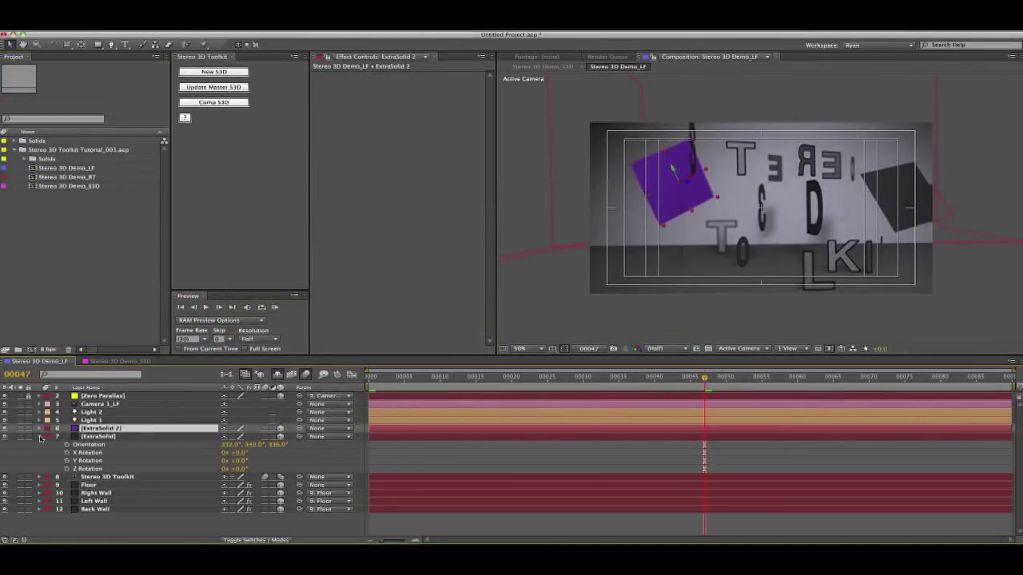
click(39, 437)
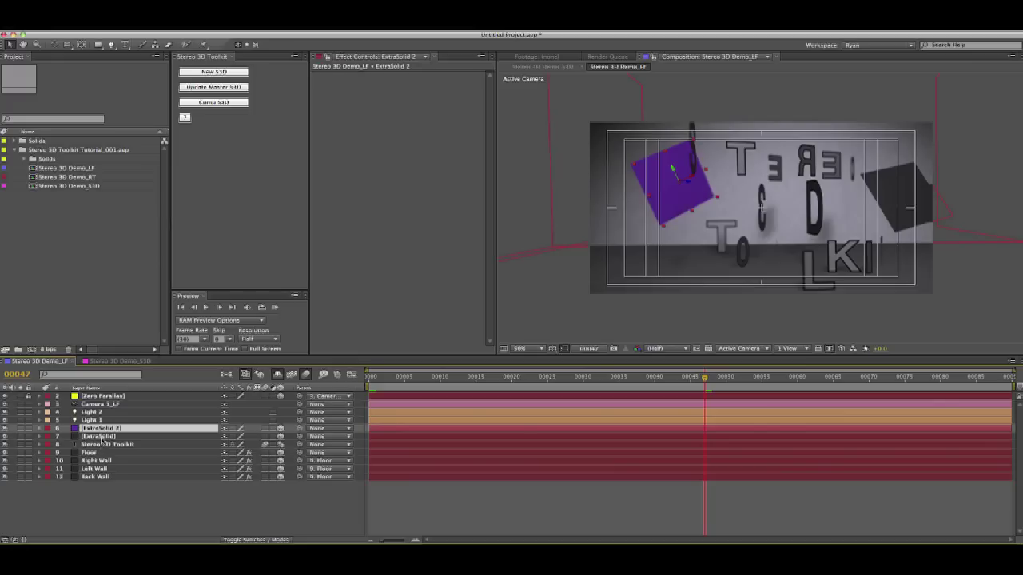
shift+click(102, 436)
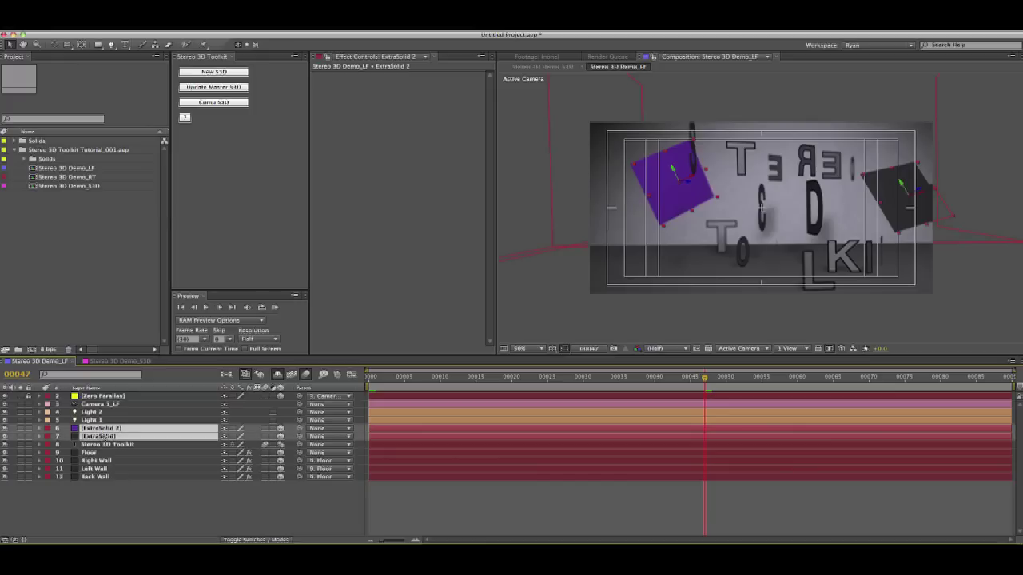
right_click(102, 436)
key(Escape)
key(ctrl+shift+c)
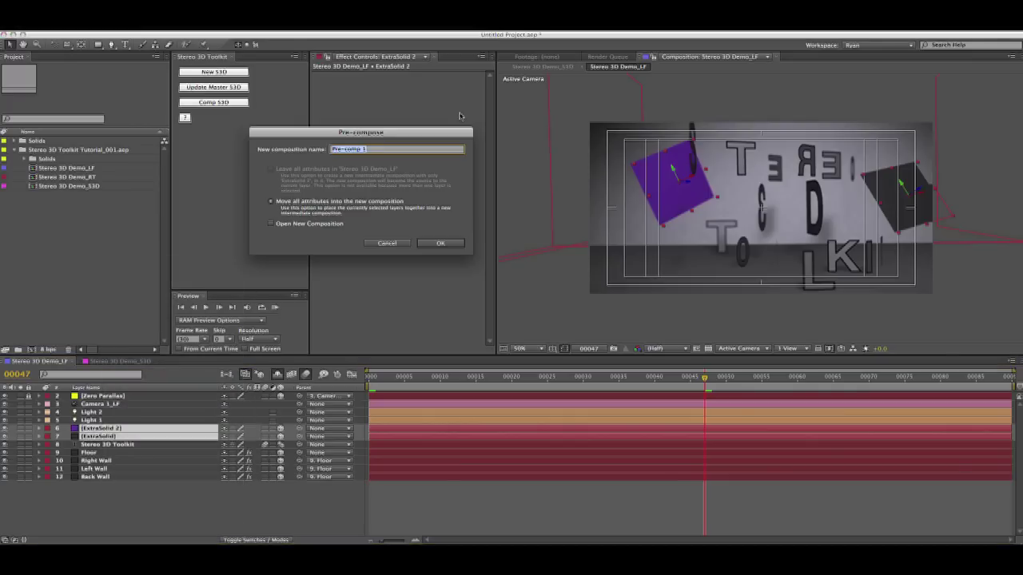
text(St)
text(lid_precomp)
key(Return)
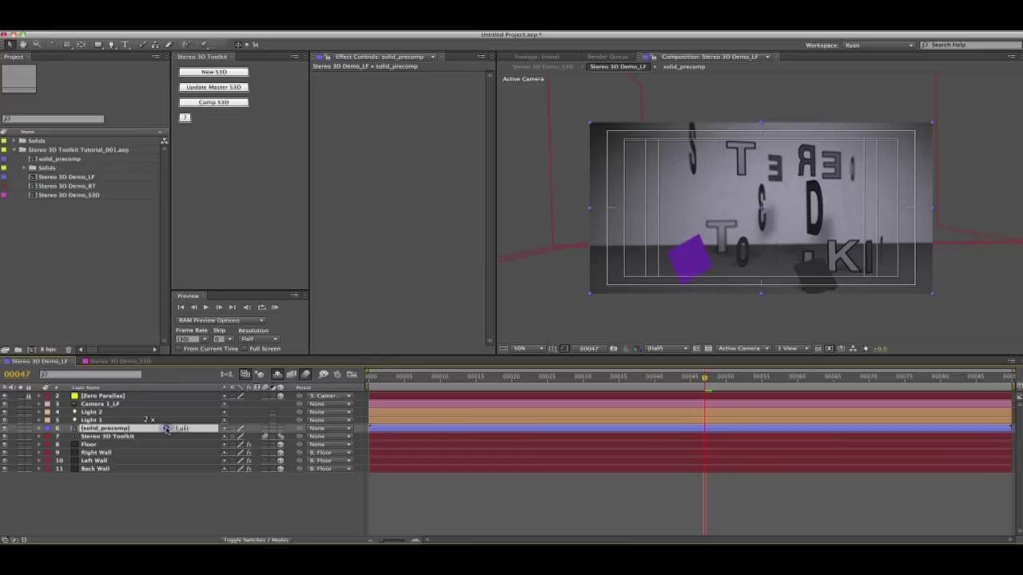
Examine the solids inside solid_precomp and compare their placement in the left-eye and right-eye compositions
double_click(166, 430)
click(151, 397)
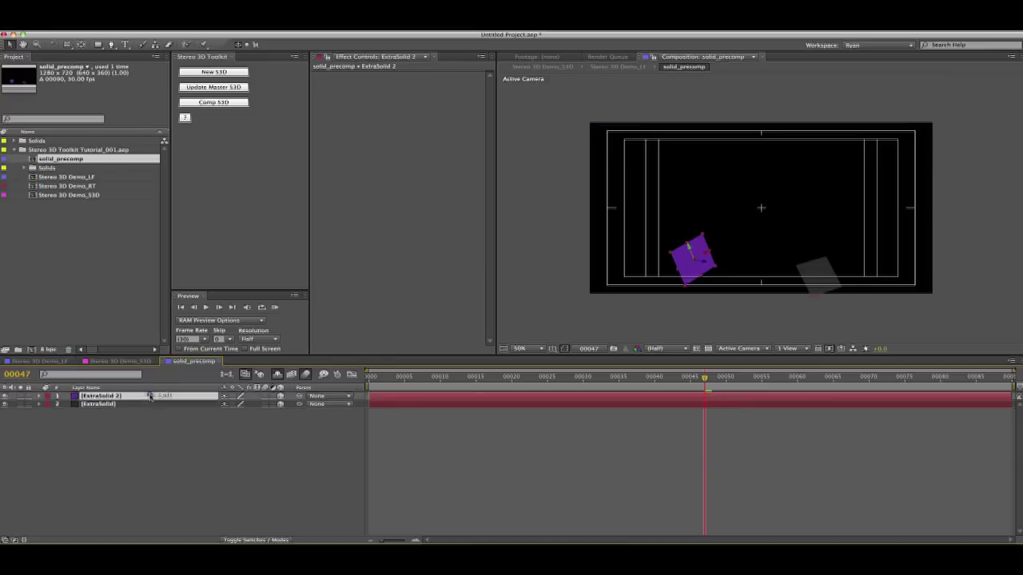
click(278, 436)
key(Tab)
click(241, 434)
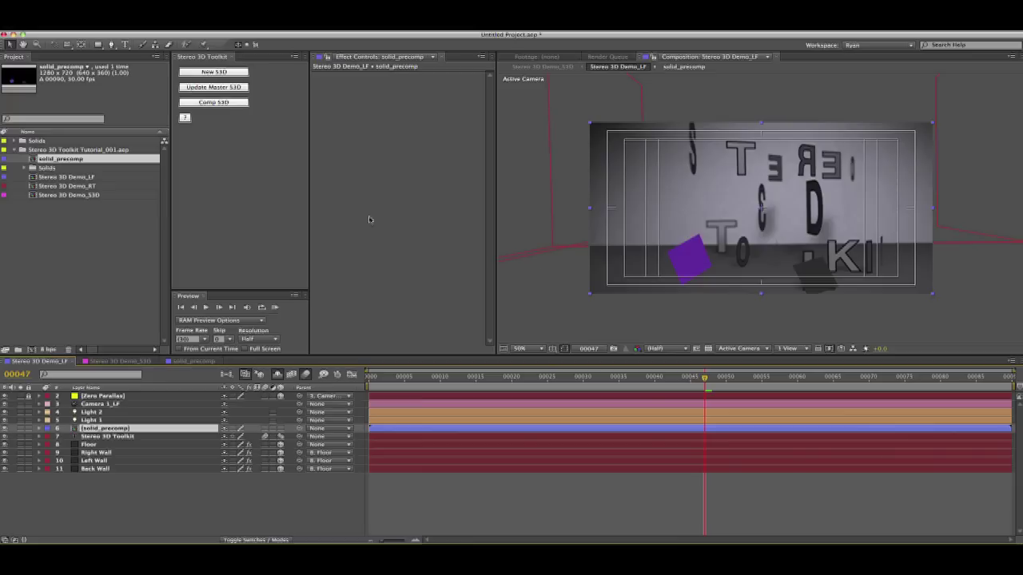
double_click(72, 185)
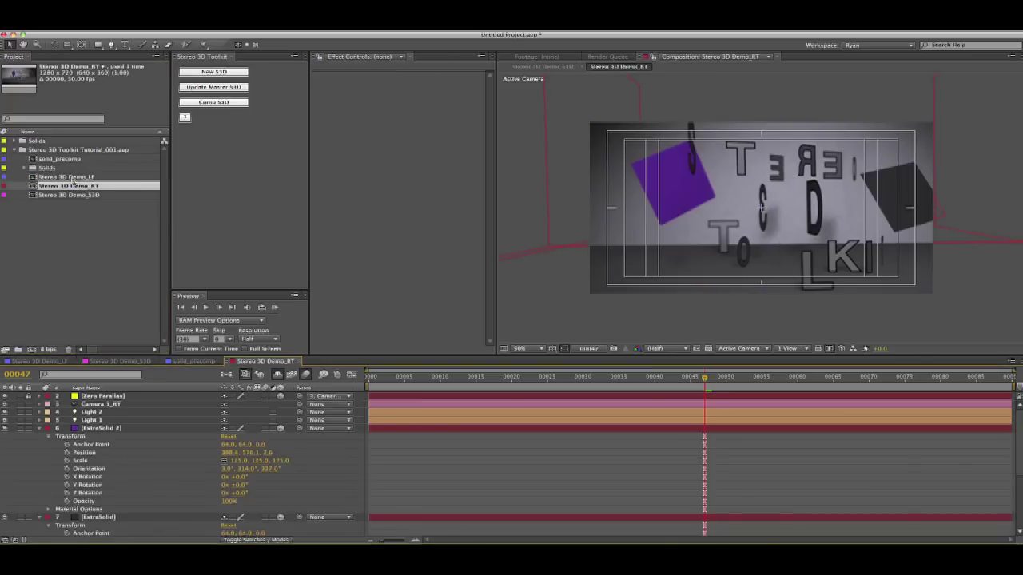
double_click(72, 178)
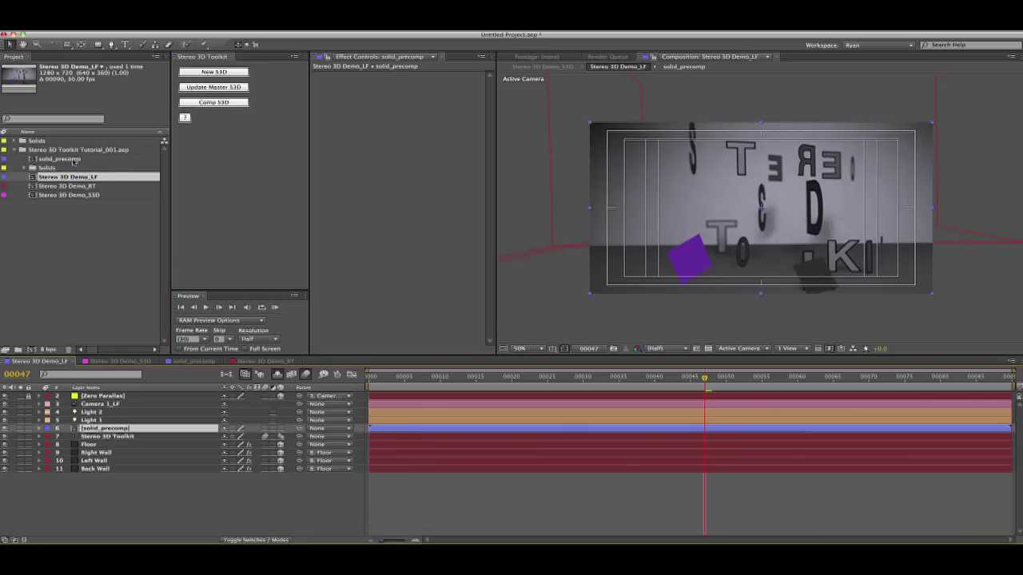
Run Comp S3D on solid_precomp together with Stereo 3D Demo_S3D to build its left-eye and right-eye versions
click(73, 160)
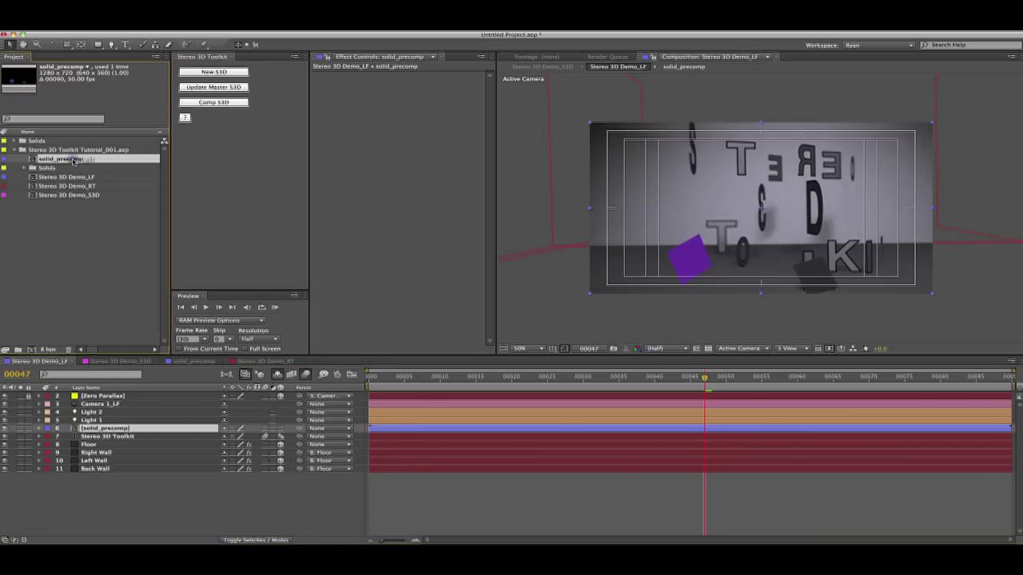
super+click(94, 195)
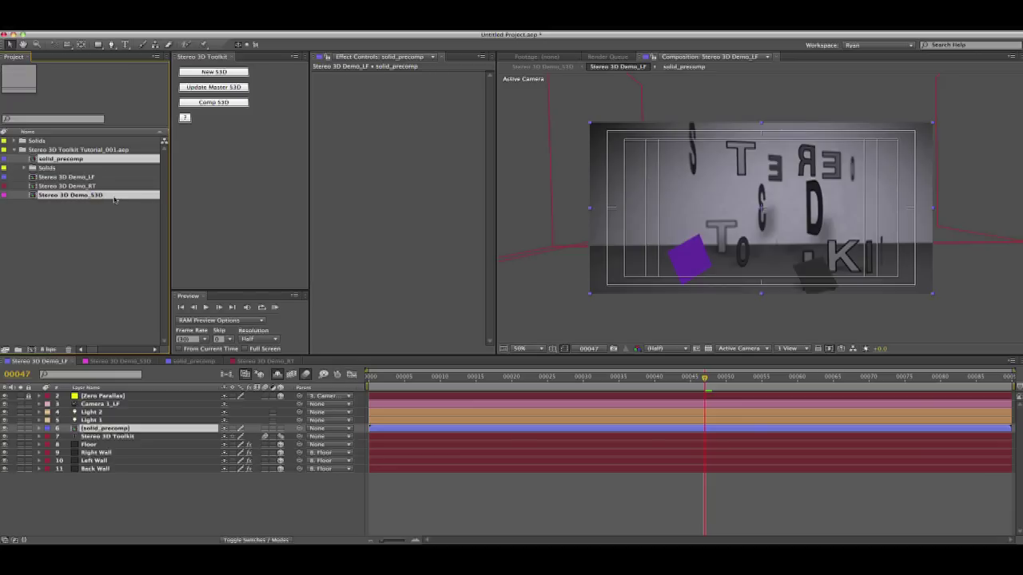
click(239, 108)
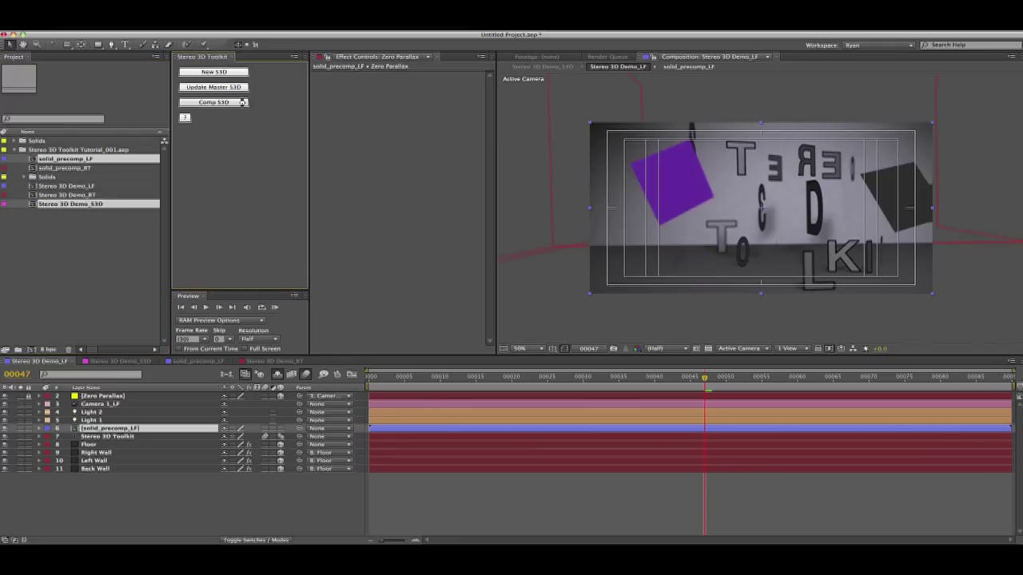
View the solids in solid_precomp_RT and the combined anaglyph in Stereo 3D Demo_S3D
click(119, 163)
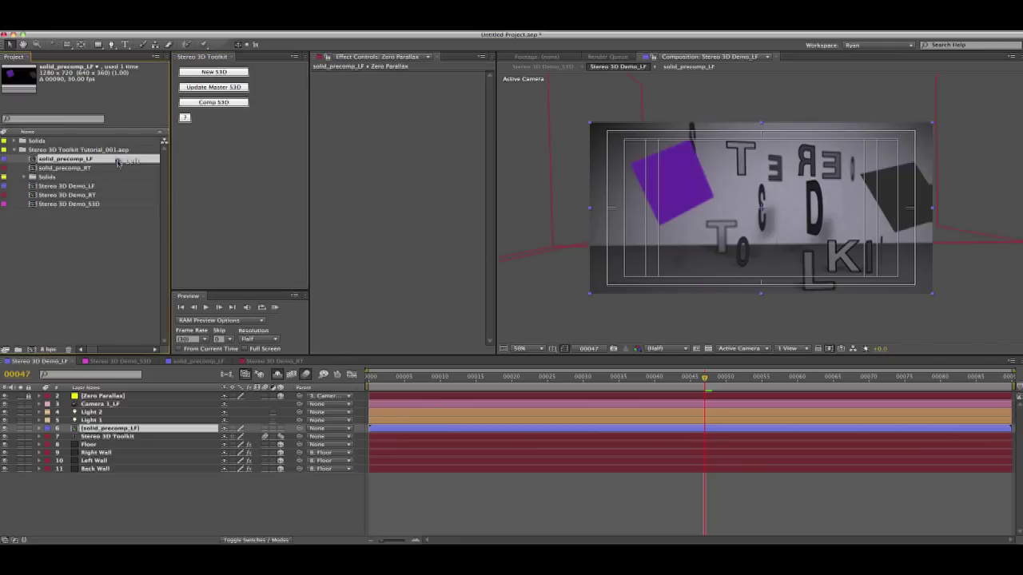
double_click(119, 167)
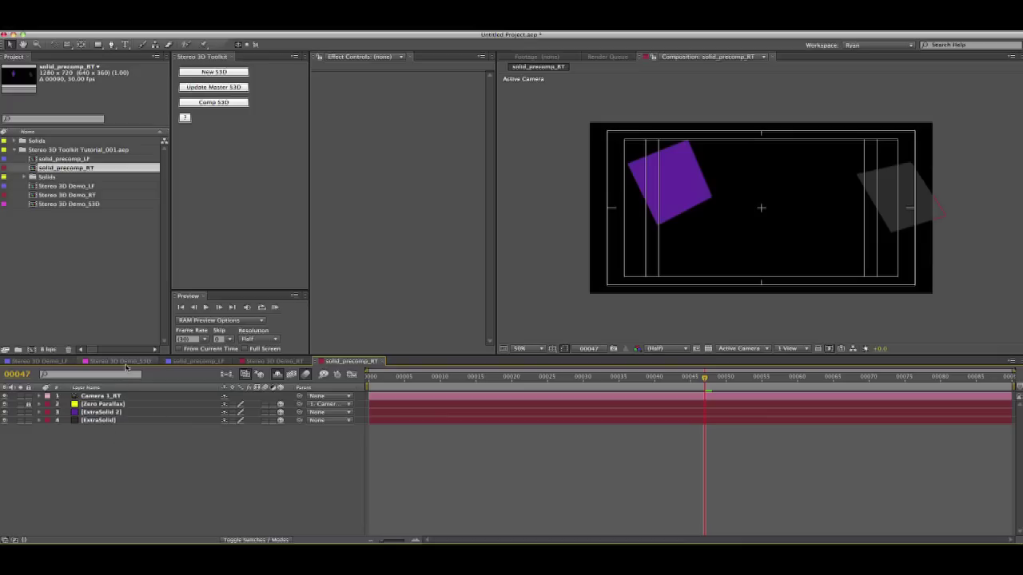
double_click(83, 204)
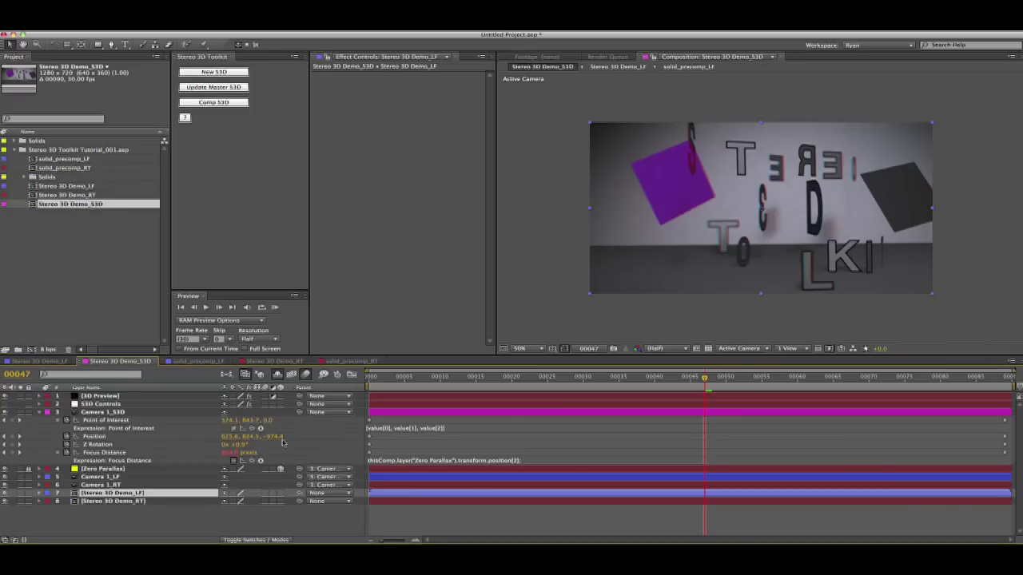
Turn on Display Zero Parallax in the S3D Controls layer of Stereo 3D Demo_S3D
click(159, 404)
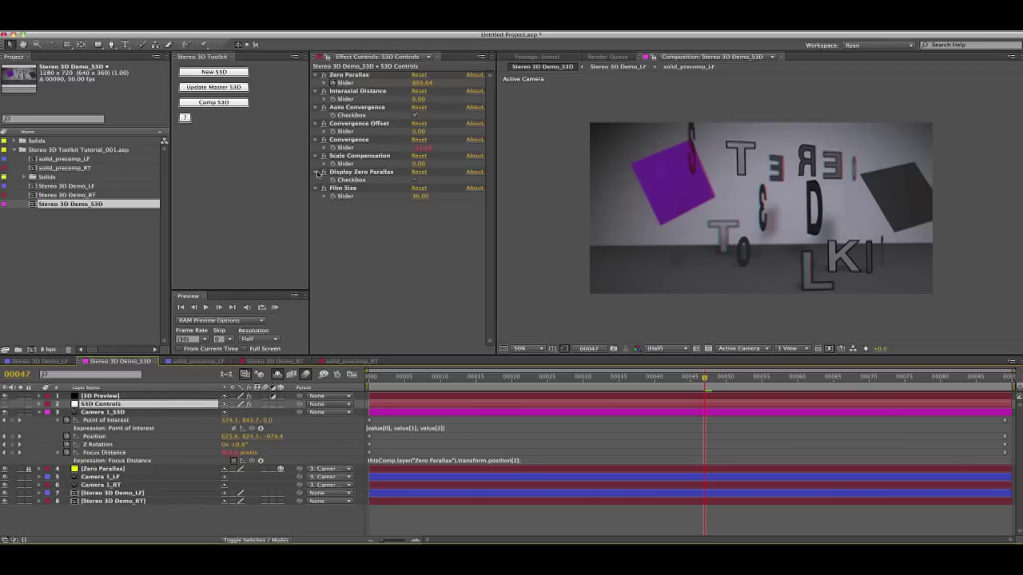
click(421, 83)
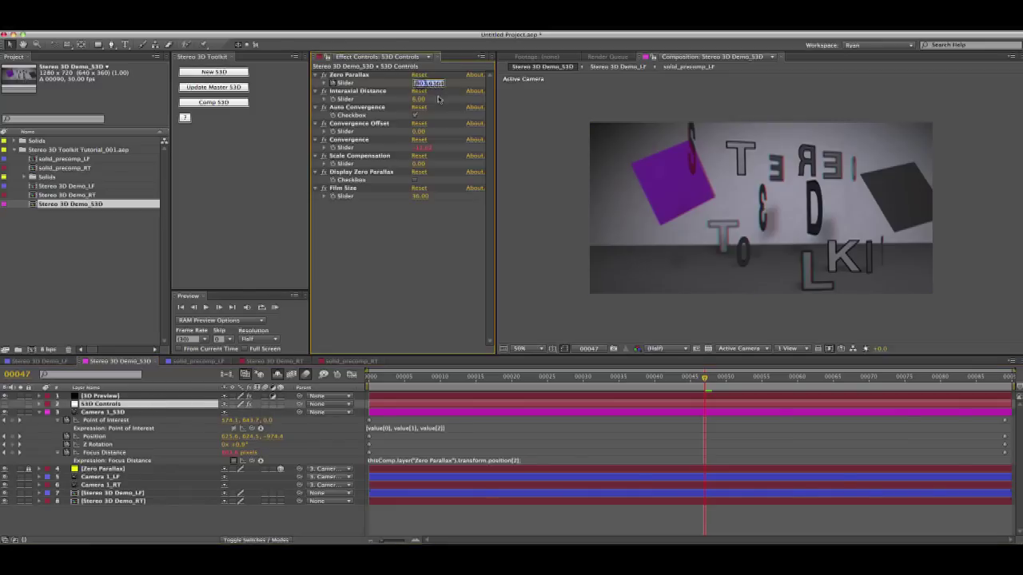
click(415, 179)
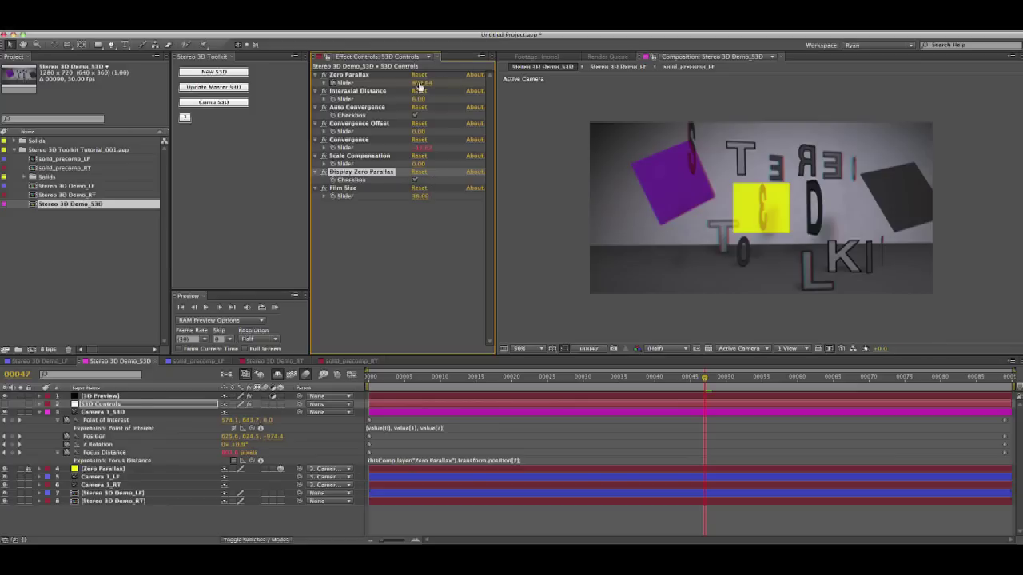
Try a Zero Parallax value of about 1243.64, check the precomps and eye compositions, and undo the change
drag(427, 83, 444, 83)
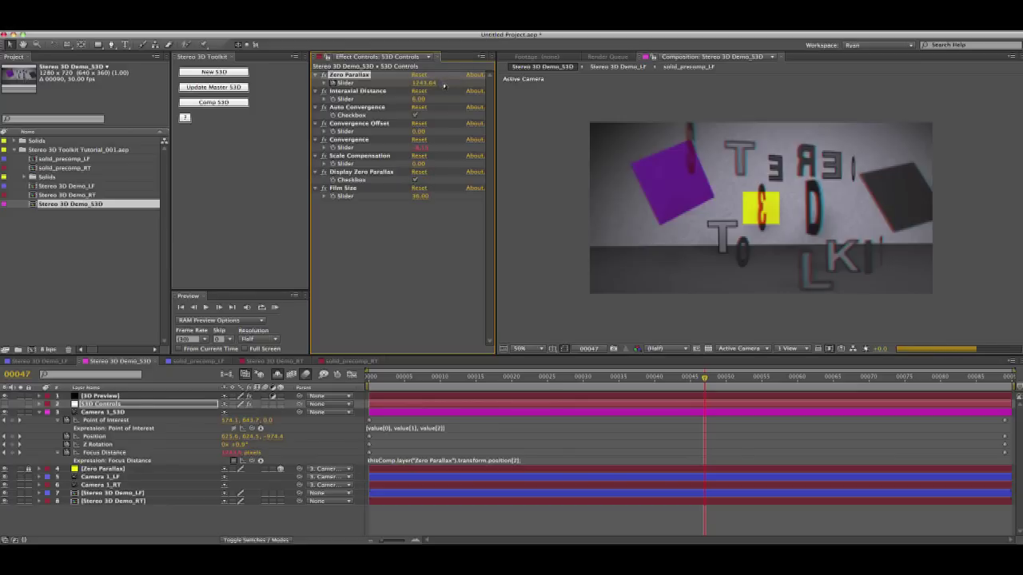
double_click(90, 161)
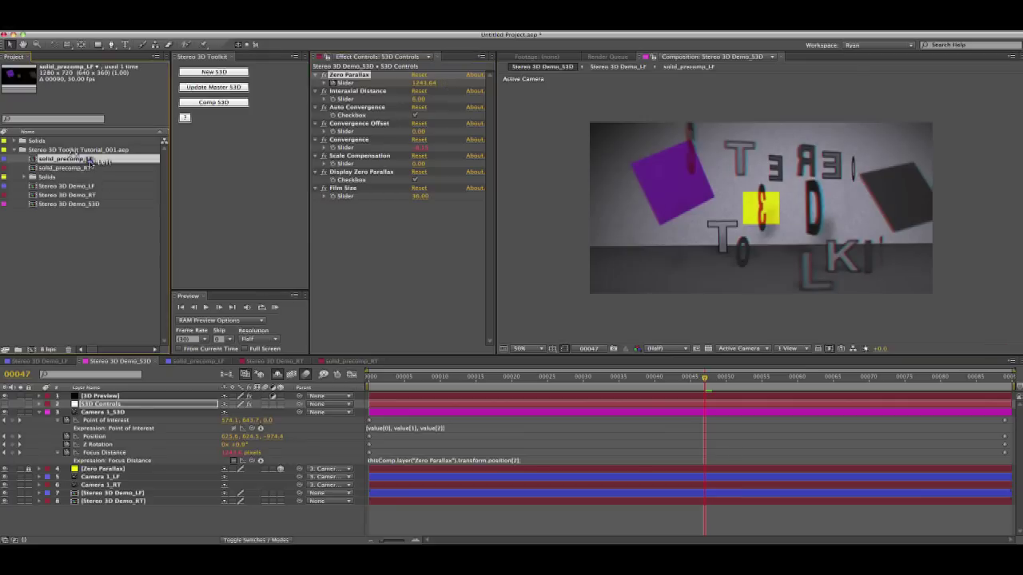
double_click(88, 169)
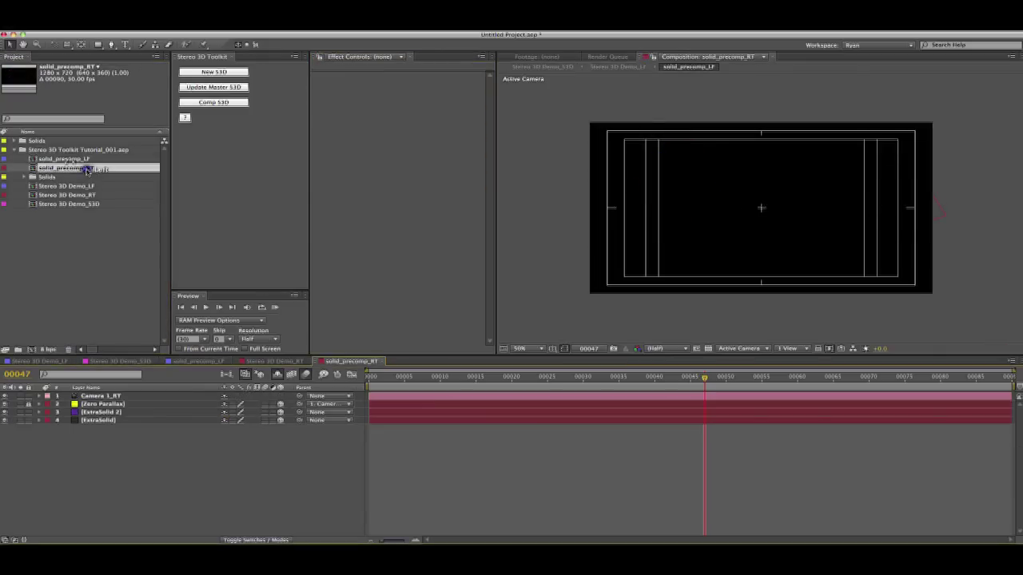
double_click(88, 195)
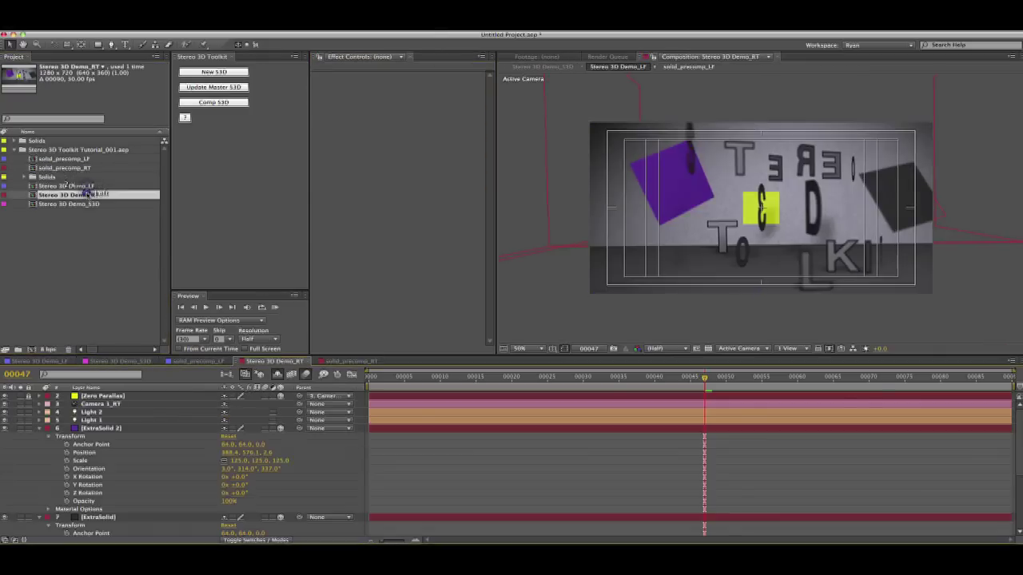
double_click(88, 205)
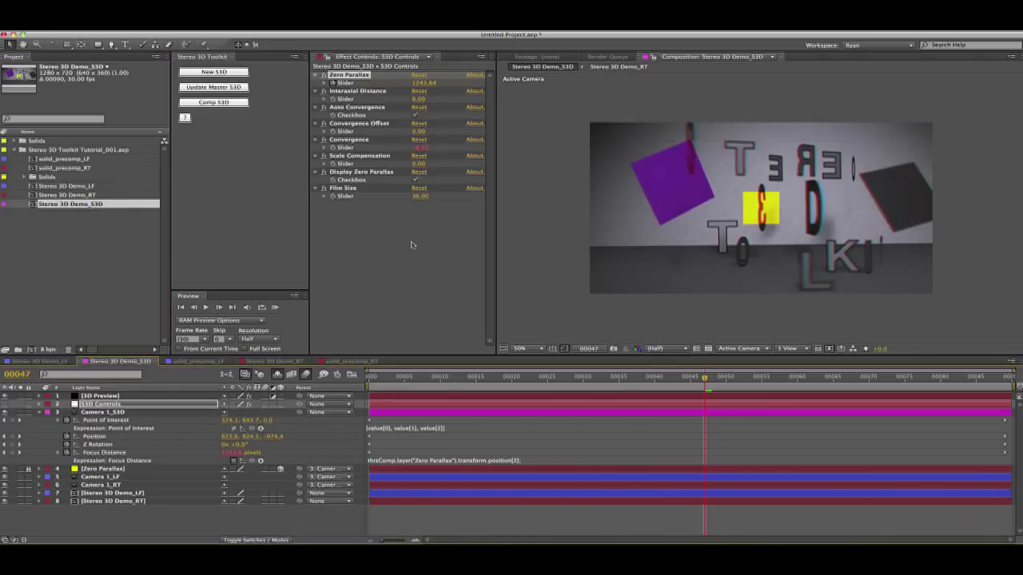
key(ctrl+z)
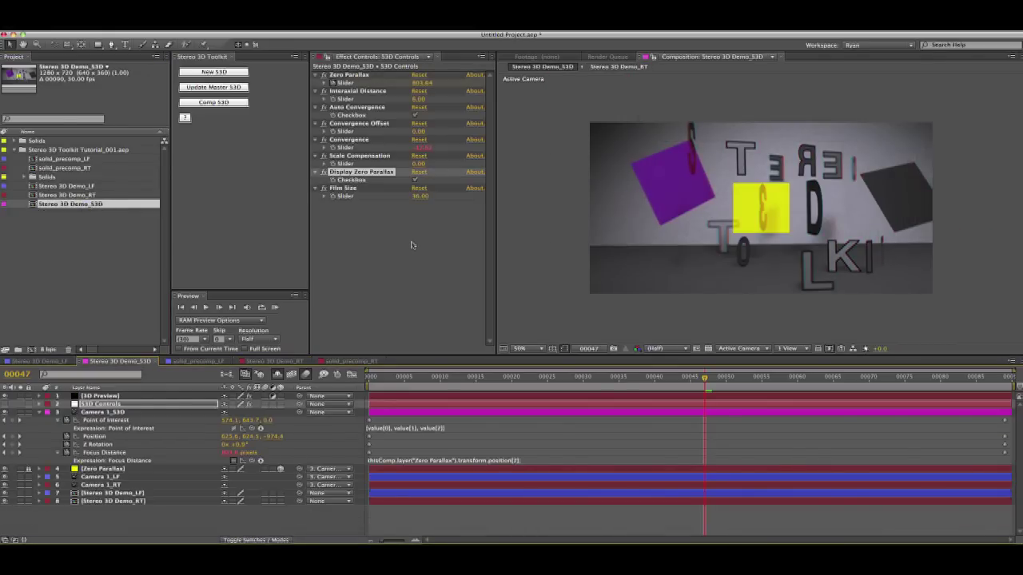
Compare the zero parallax plane in solid_precomp_LF and solid_precomp_RT with the left-eye and right-eye master compositions
double_click(118, 158)
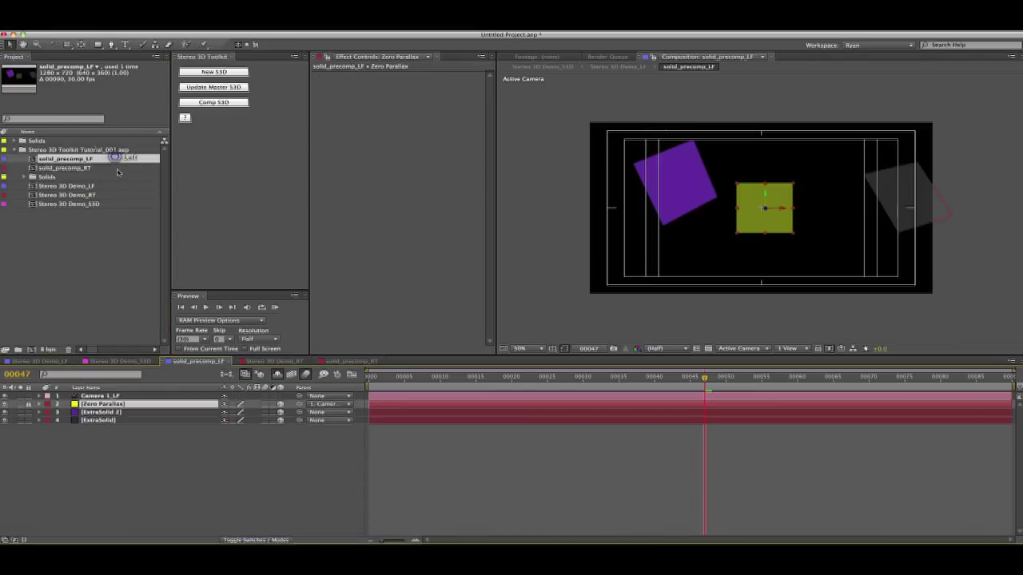
double_click(117, 168)
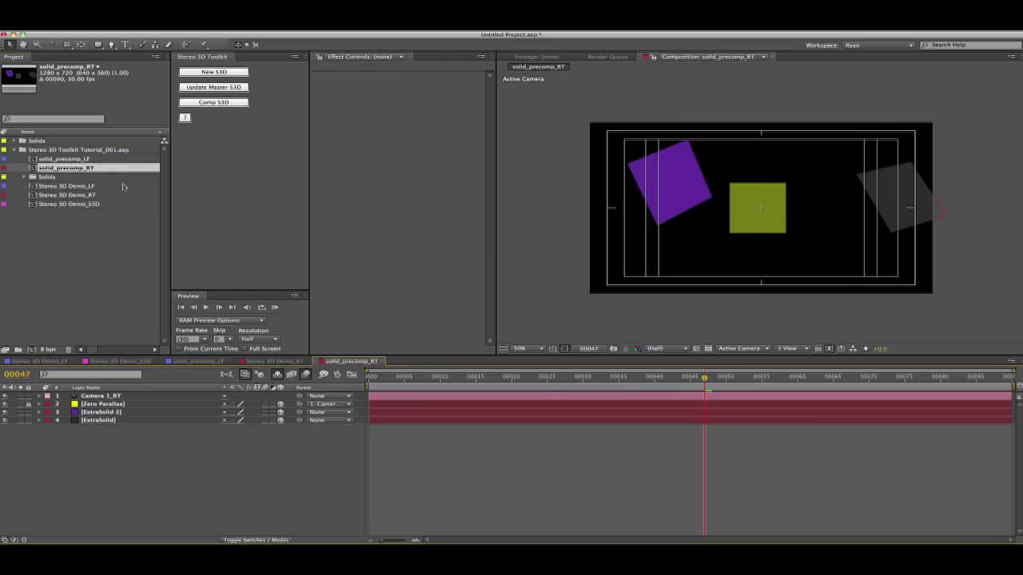
double_click(124, 186)
double_click(127, 195)
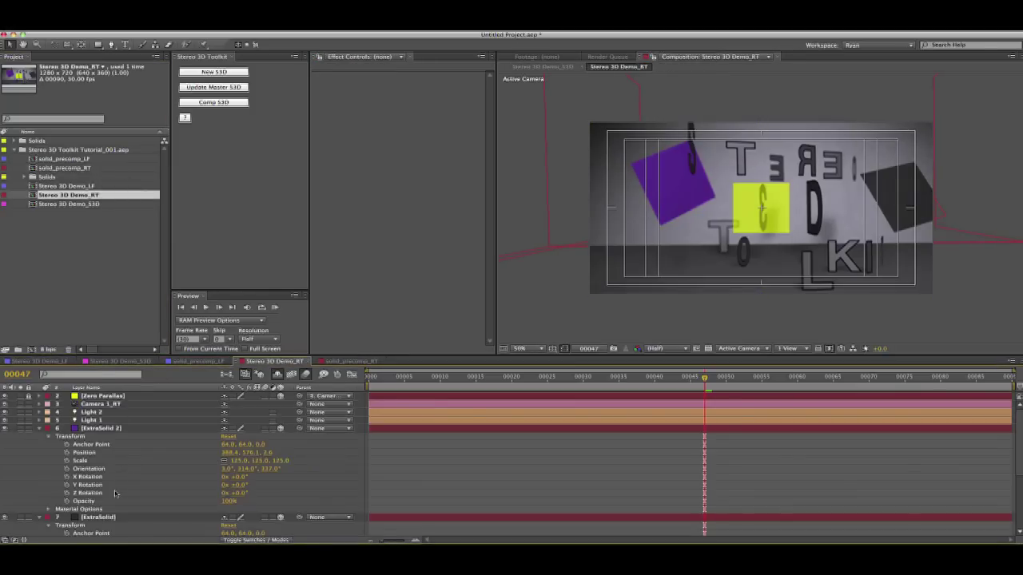
Update the S3D master so the right eye uses solid_precomp_RT, and check the left-eye, right-eye and combined compositions
click(89, 205)
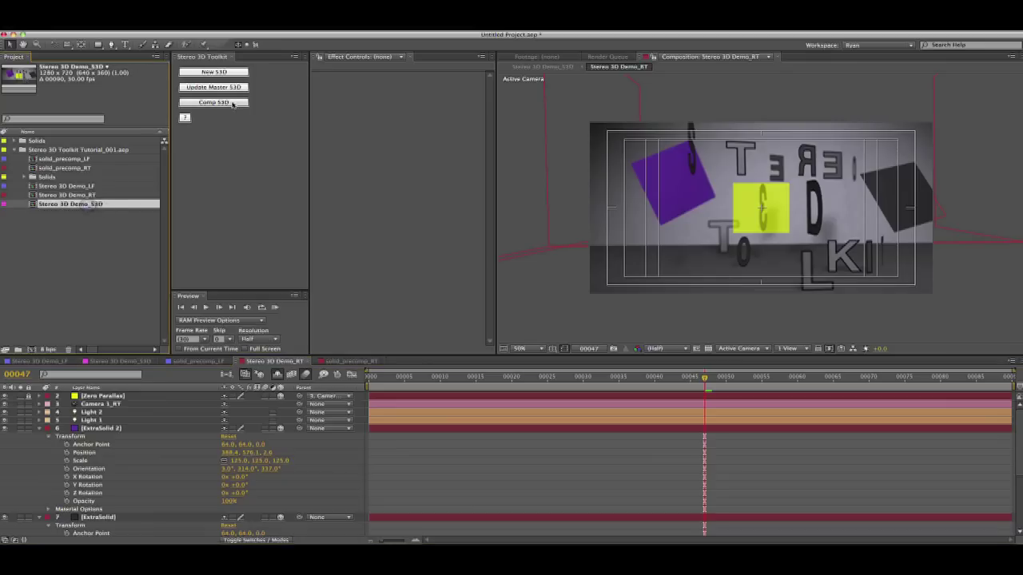
click(238, 88)
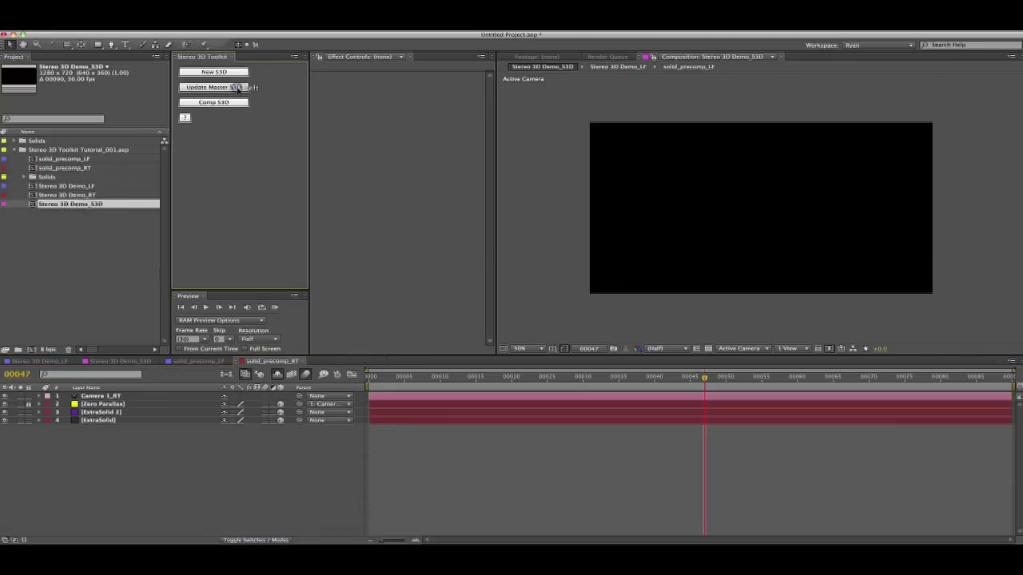
double_click(84, 189)
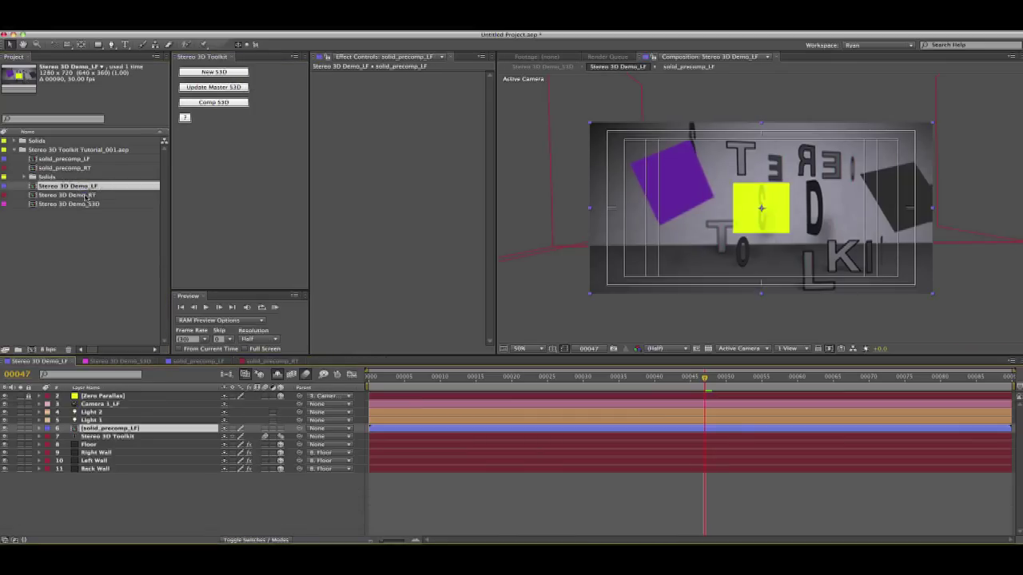
double_click(85, 196)
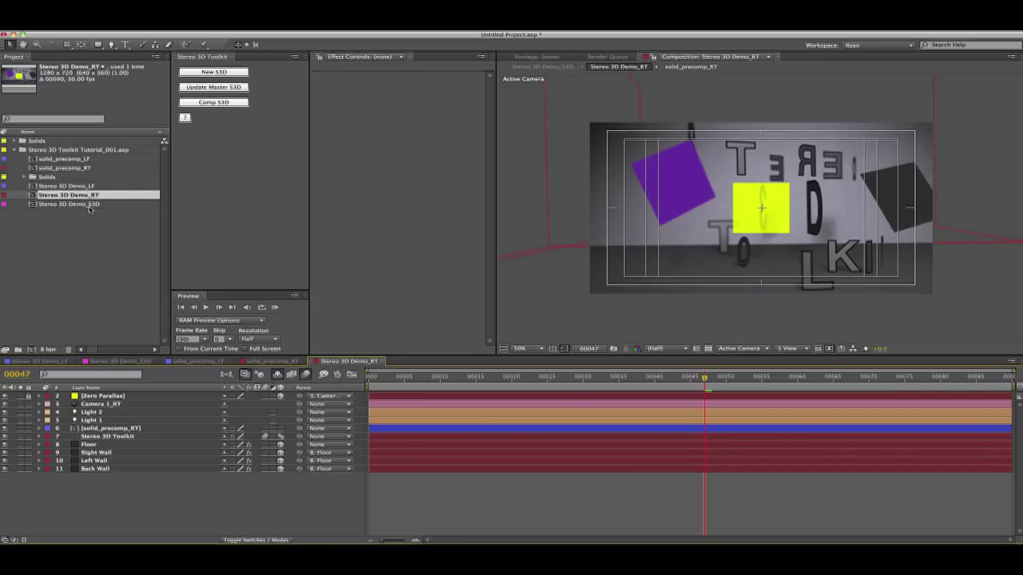
double_click(90, 205)
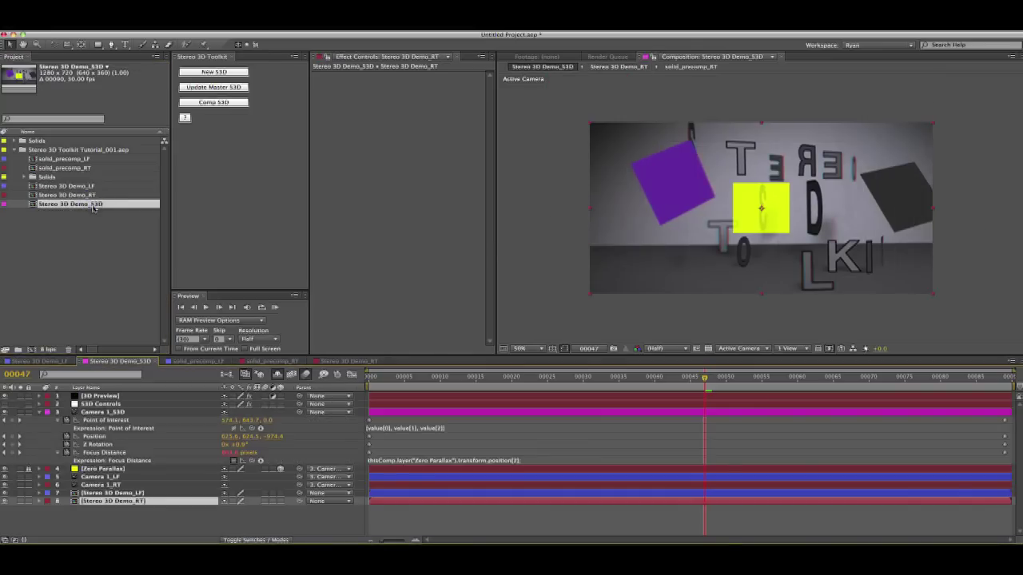
Preview the anaglyph at several points in the camera move, including frames 10 and 61
click(608, 380)
click(439, 379)
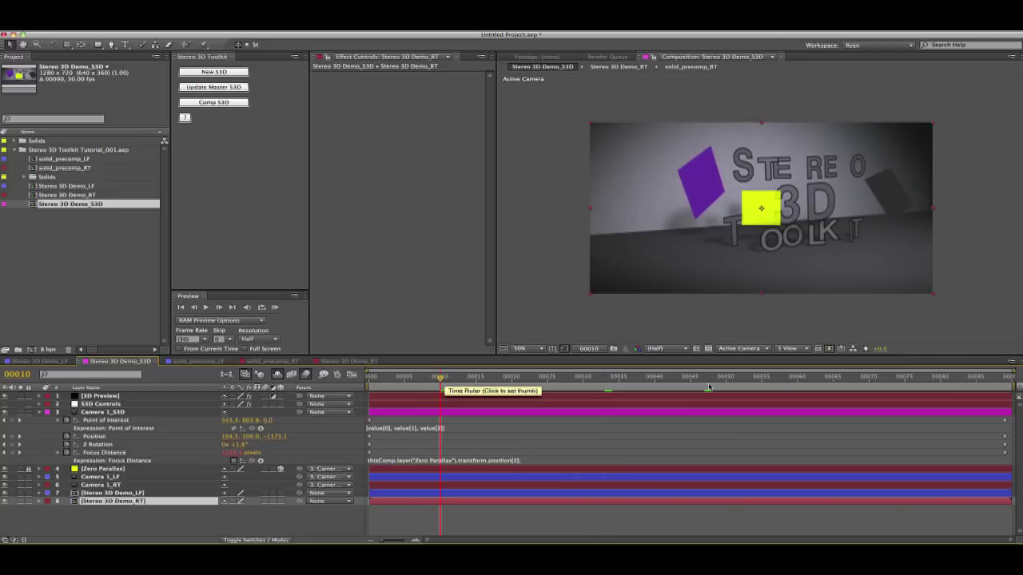
click(804, 376)
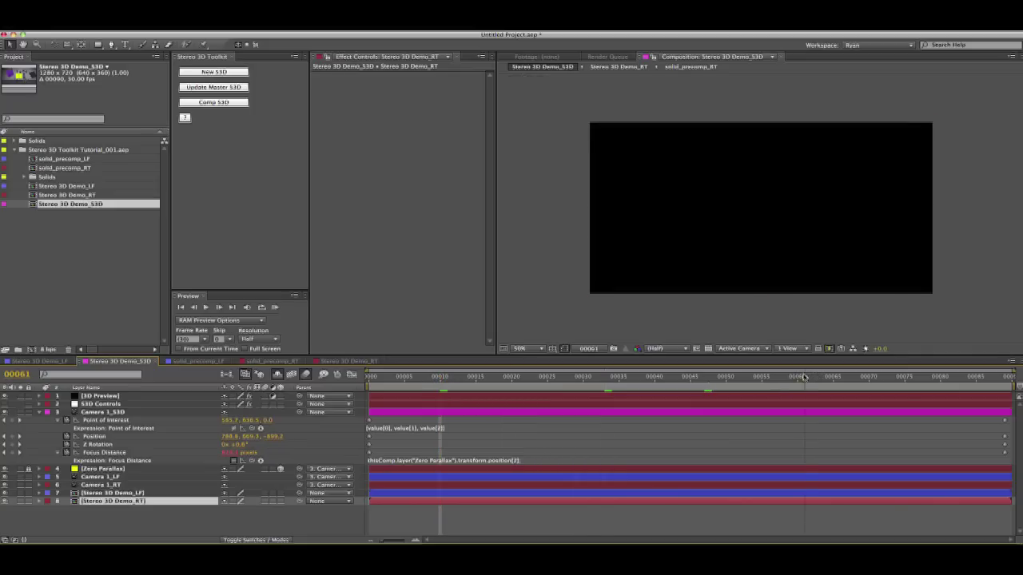
click(79, 159)
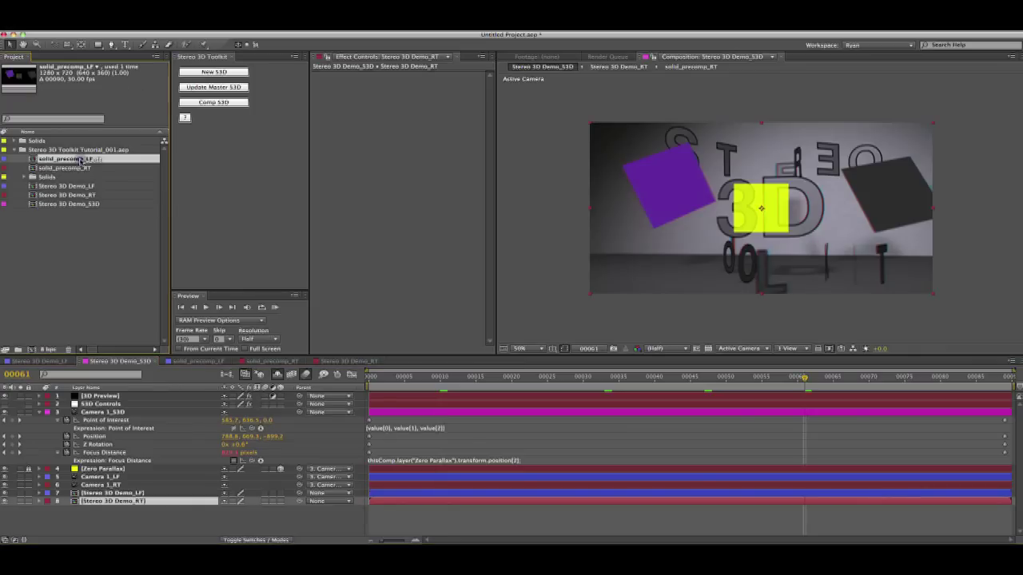
super+click(97, 206)
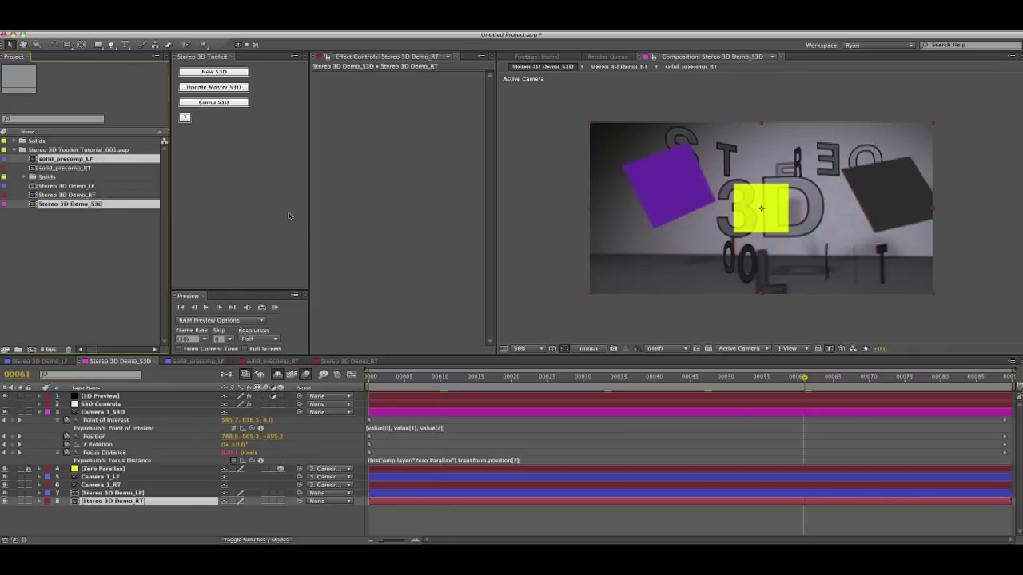
click(116, 242)
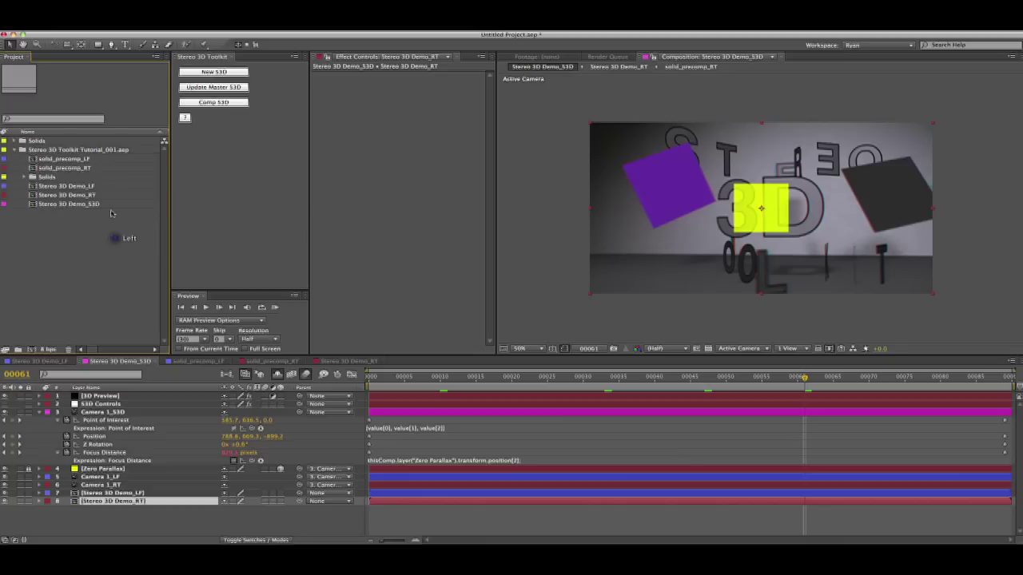
Run Update Master S3D again on the Stereo 3D Demo_S3D composition
click(116, 205)
click(230, 87)
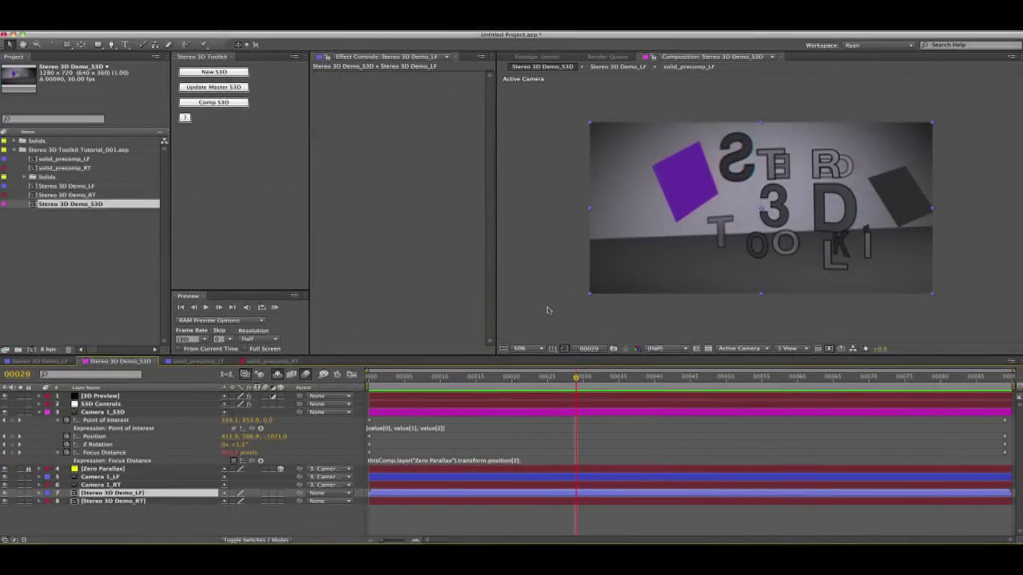
Examine how the solids sit against the text in the anaglyph at frames 50, 37 and 84
click(727, 382)
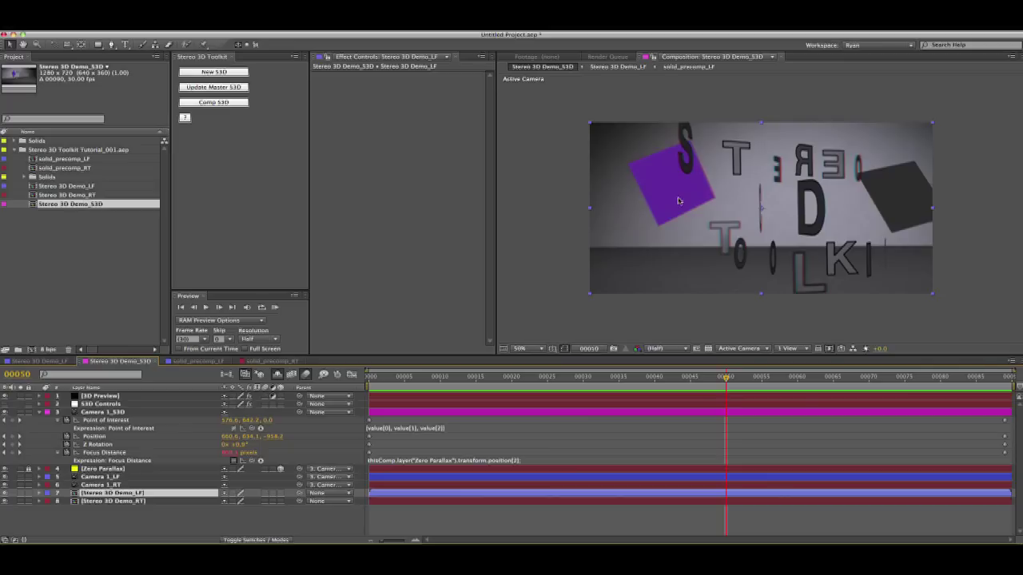
drag(748, 382, 636, 397)
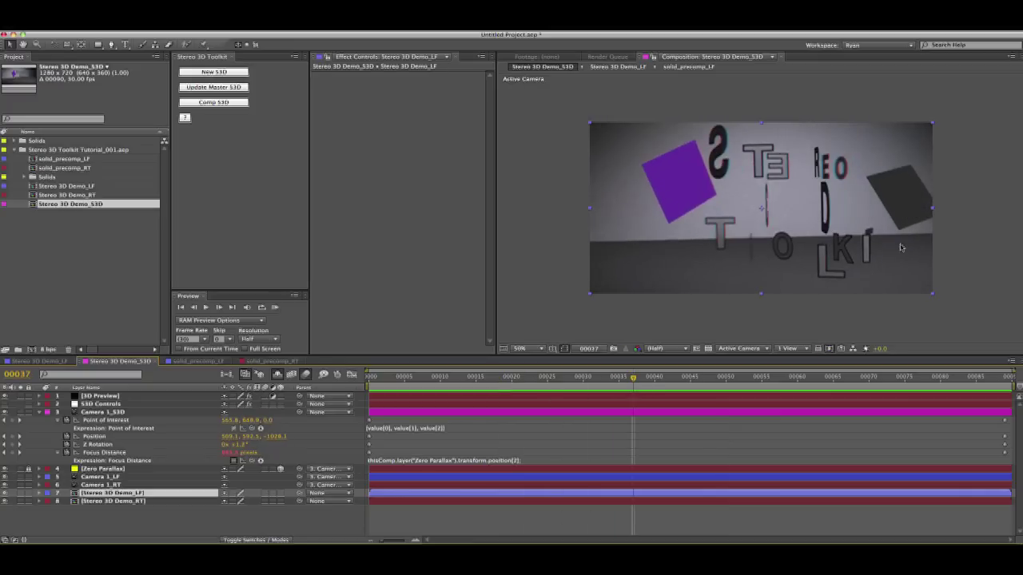
drag(644, 379, 971, 392)
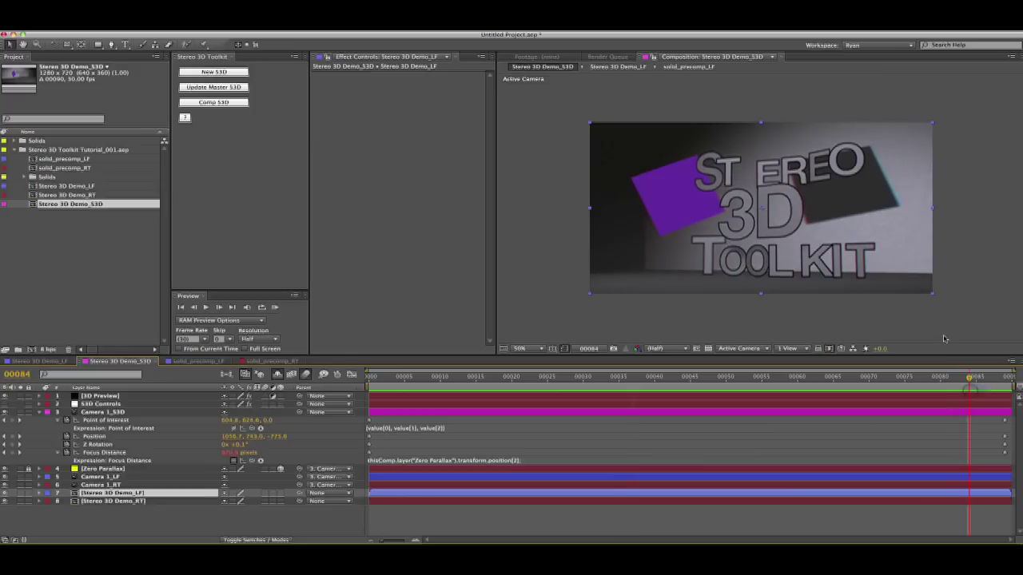
Compare the stacking order of the solid precomp and Stereo 3D Toolkit text layers in the left-eye and right-eye compositions
double_click(112, 494)
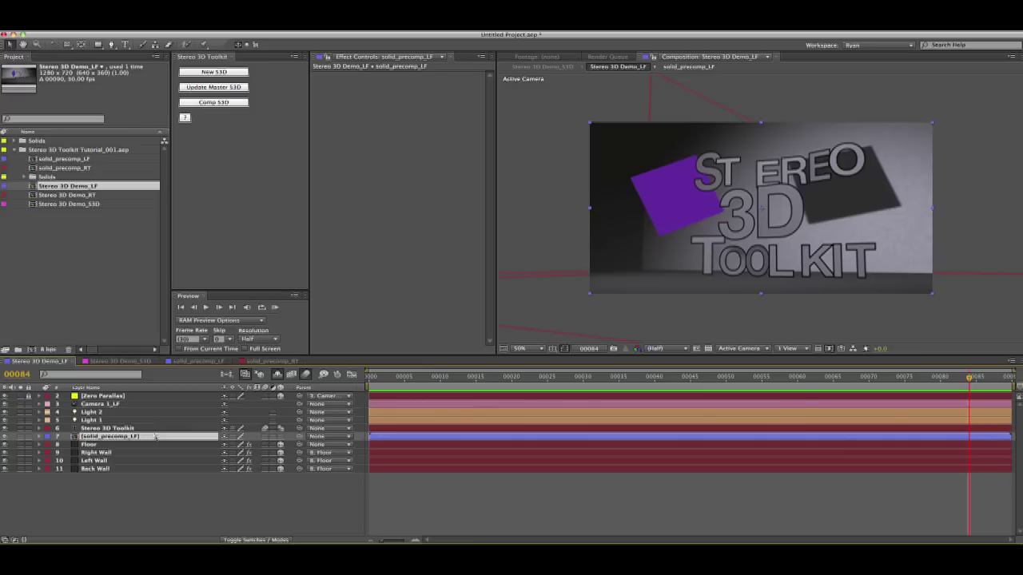
click(156, 430)
click(156, 438)
click(157, 429)
click(157, 438)
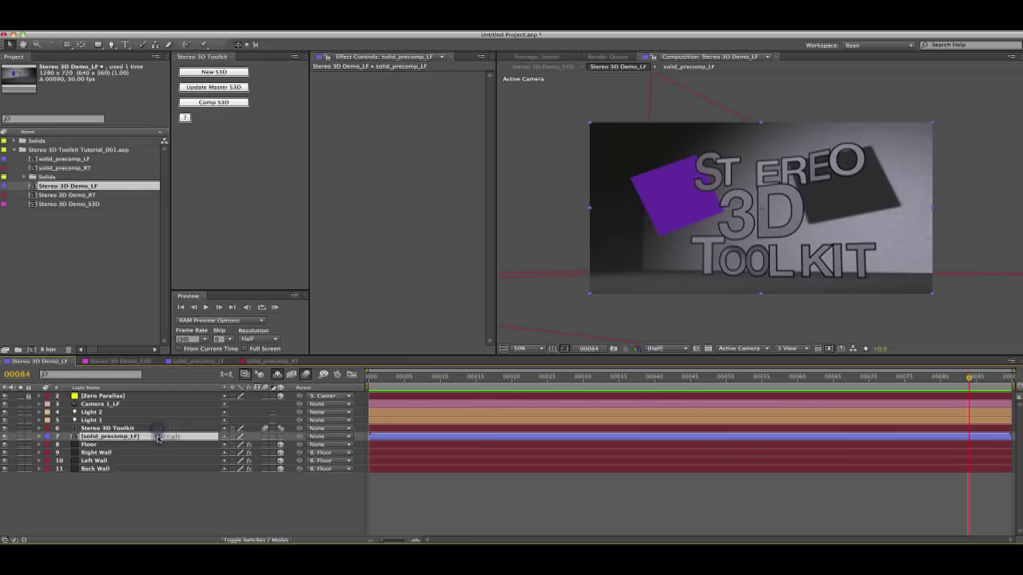
click(114, 196)
double_click(113, 196)
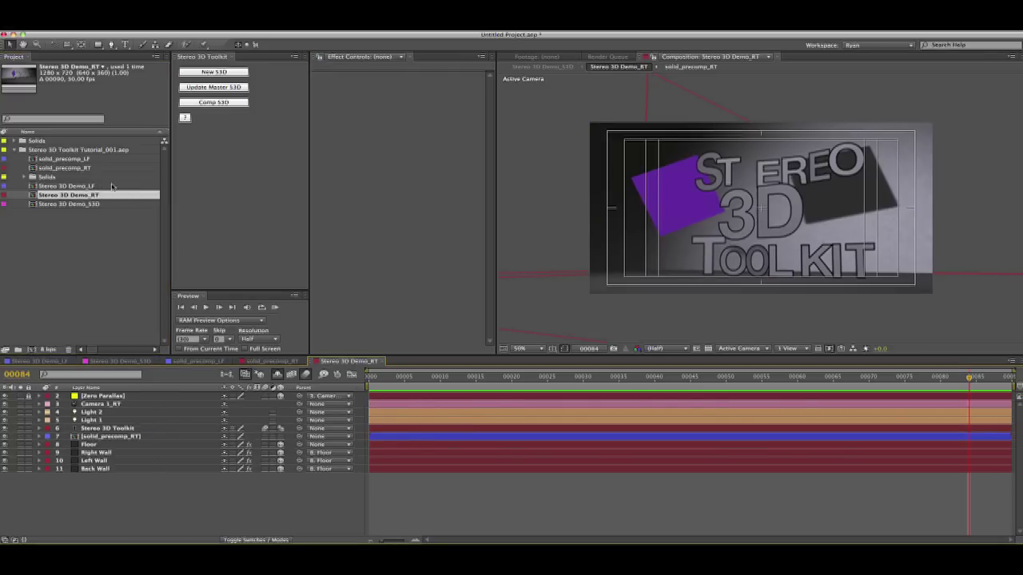
In Stereo 3D Demo_LF, duplicate the solid_precomp_LF layer and move the copy above the Stereo 3D Toolkit text layer
double_click(112, 186)
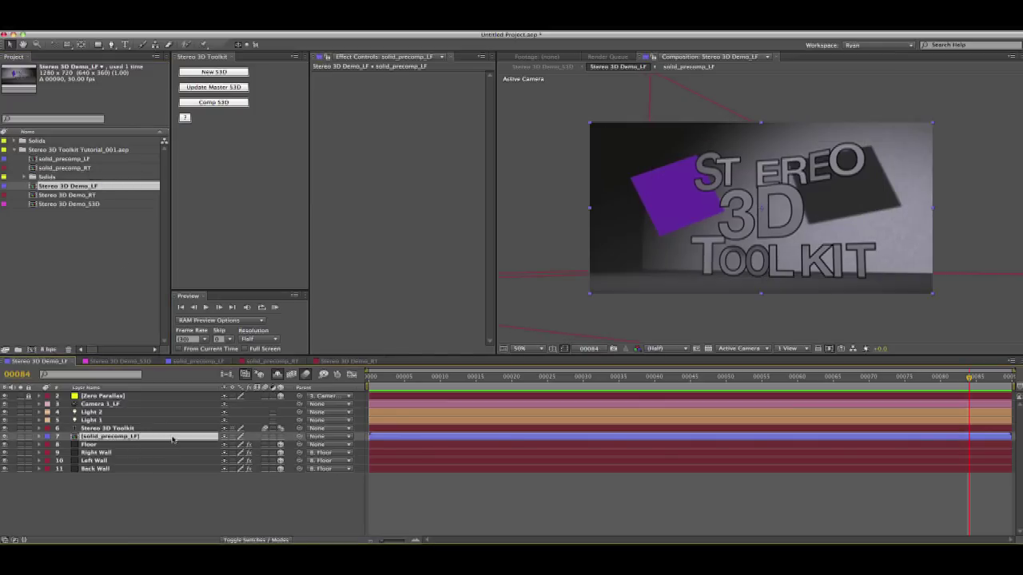
key(ctrl+d)
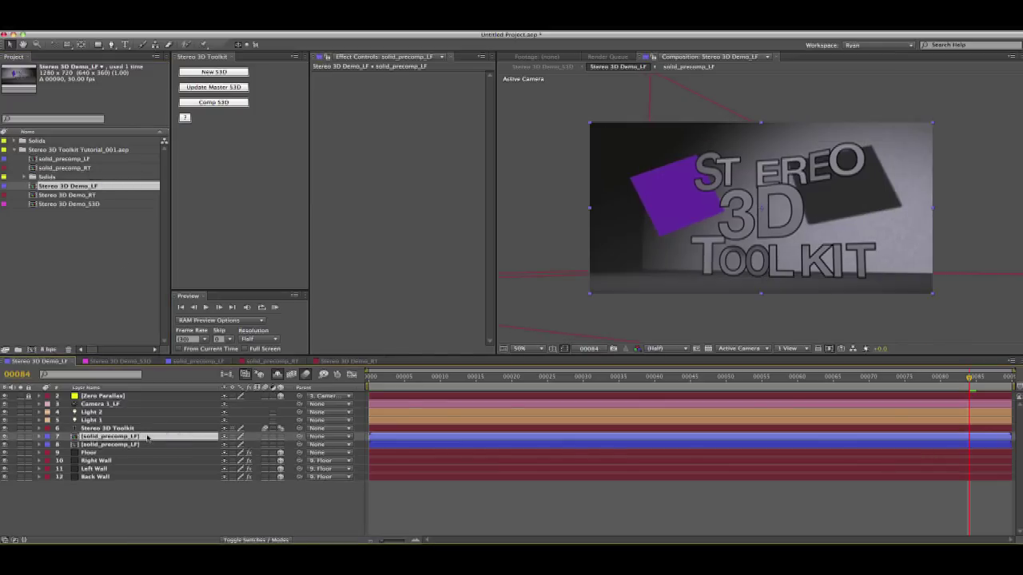
drag(147, 438, 147, 427)
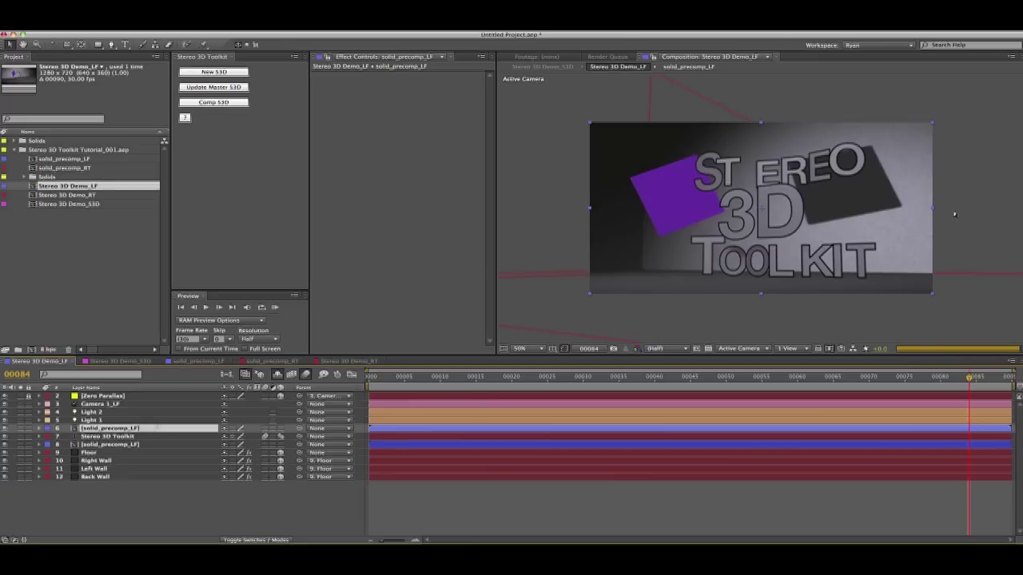
Draw a closed four-point mask on the upper solid_precomp_LF layer, enclosing the right half of the frame and its dark solid
key(g)
click(759, 111)
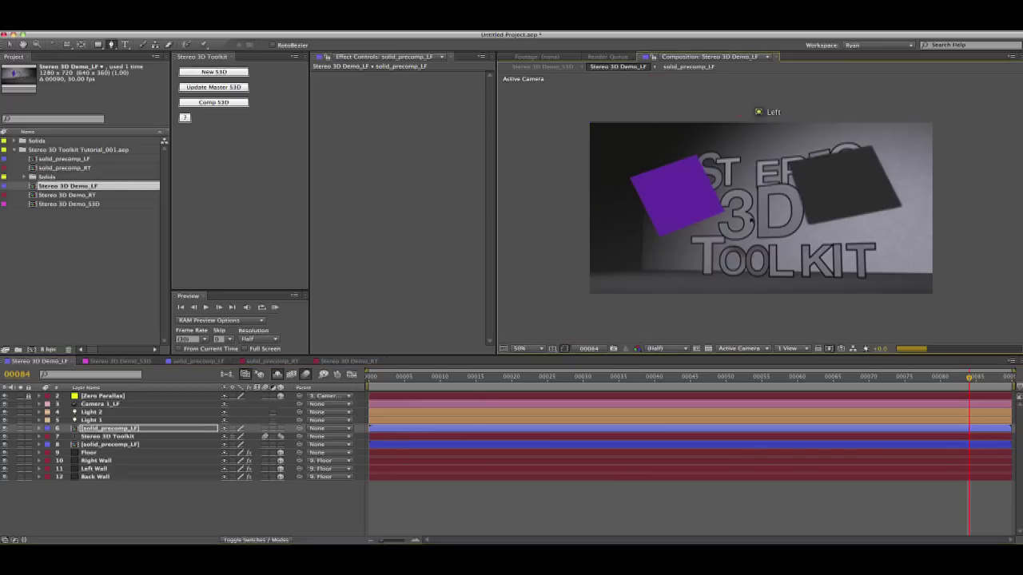
click(759, 303)
click(955, 312)
click(960, 88)
click(758, 111)
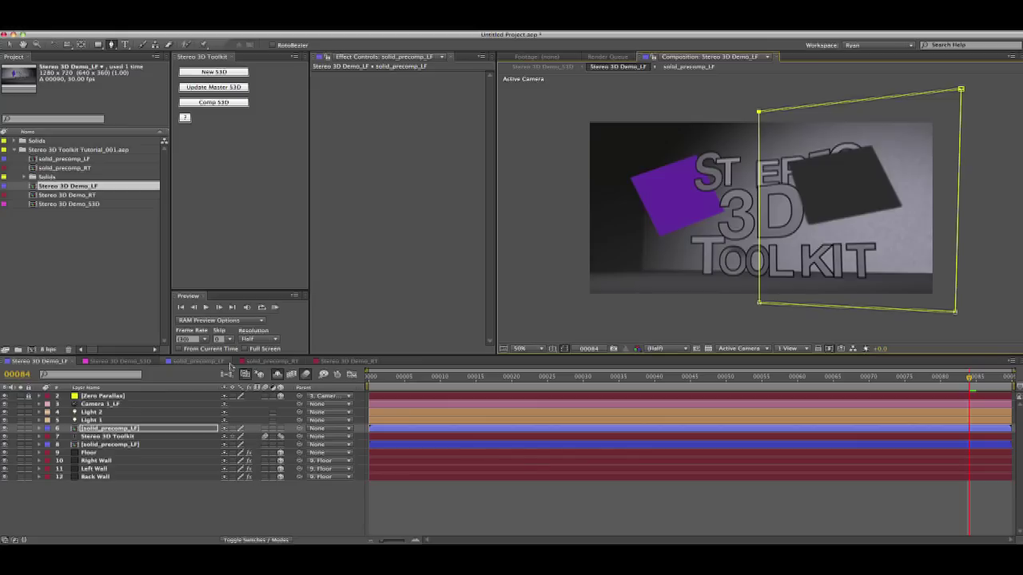
Set a Mask Path keyframe at frame 84 on the upper solid_precomp_LF layer and check the mask at other frames through 89
key(m)
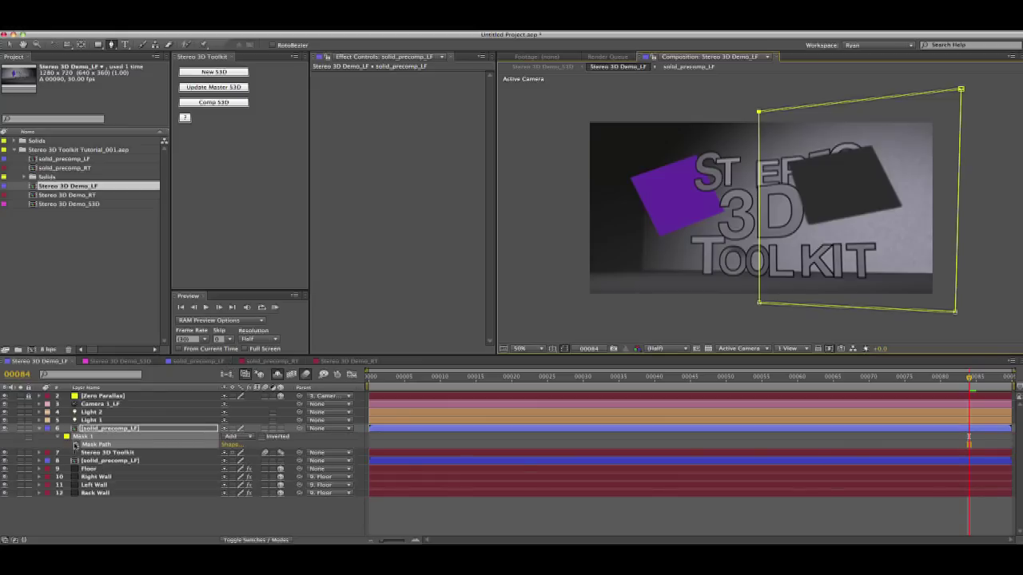
click(75, 445)
click(411, 377)
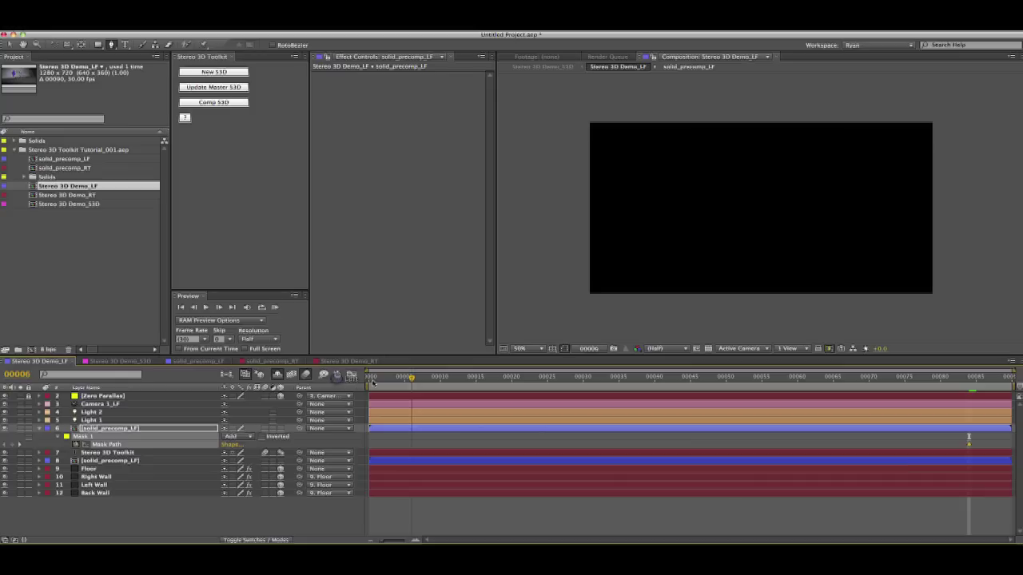
click(385, 382)
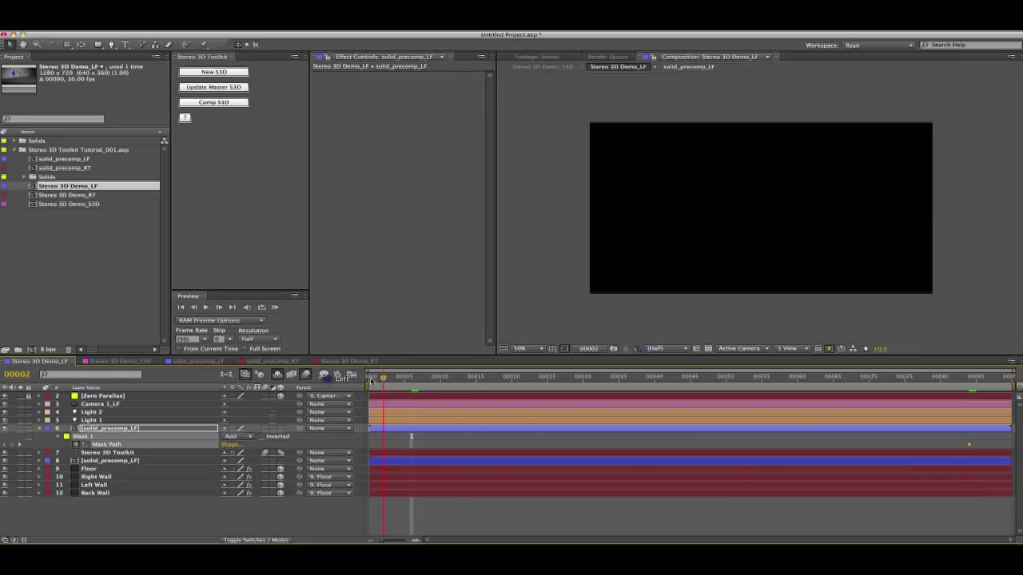
click(684, 376)
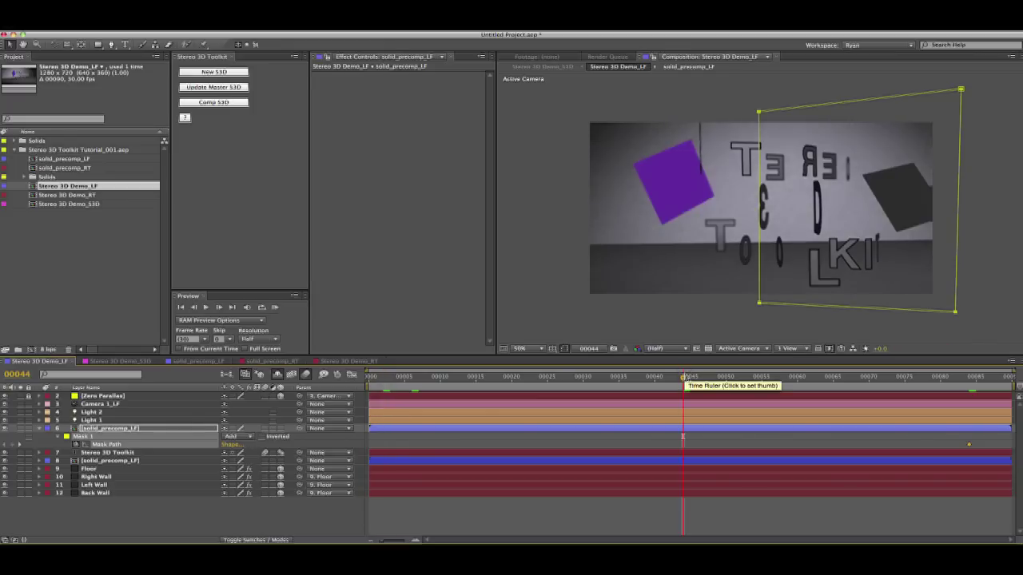
click(969, 377)
drag(968, 378, 1005, 378)
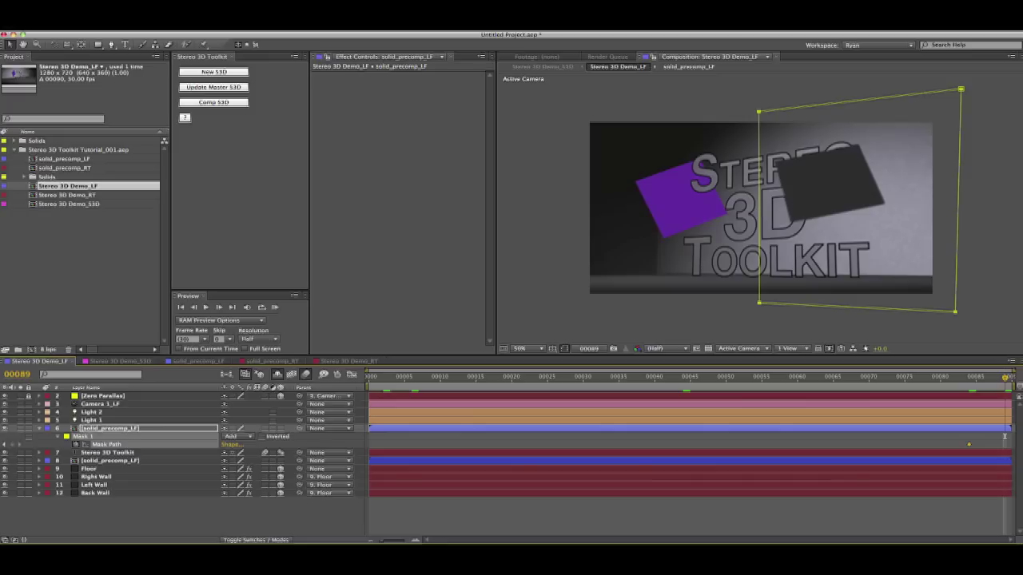
View Stereo 3D Demo_RT, then update the master from Stereo 3D Demo_S3D to carry the masked left-eye layer into the right eye
double_click(90, 195)
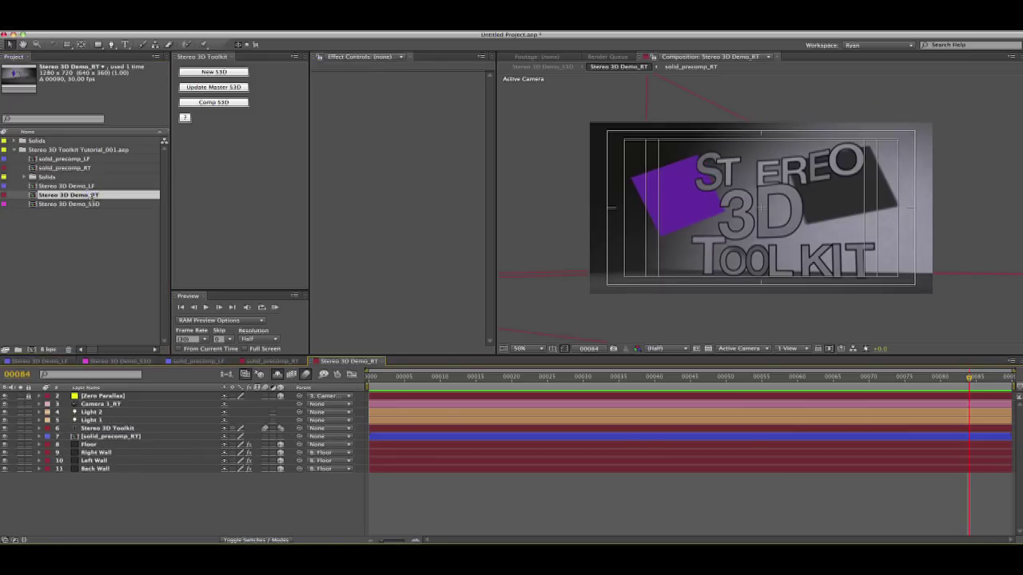
double_click(90, 205)
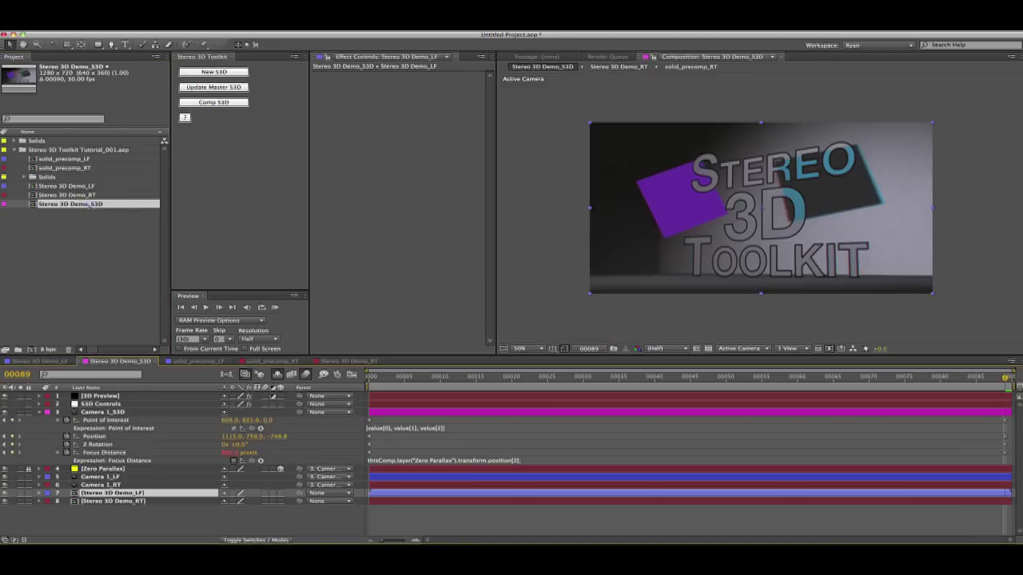
click(240, 90)
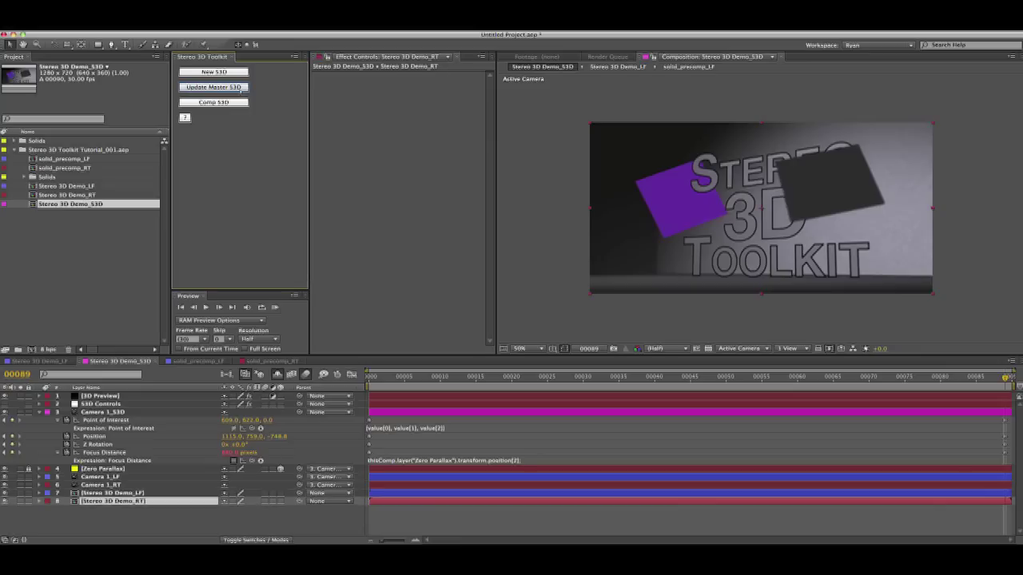